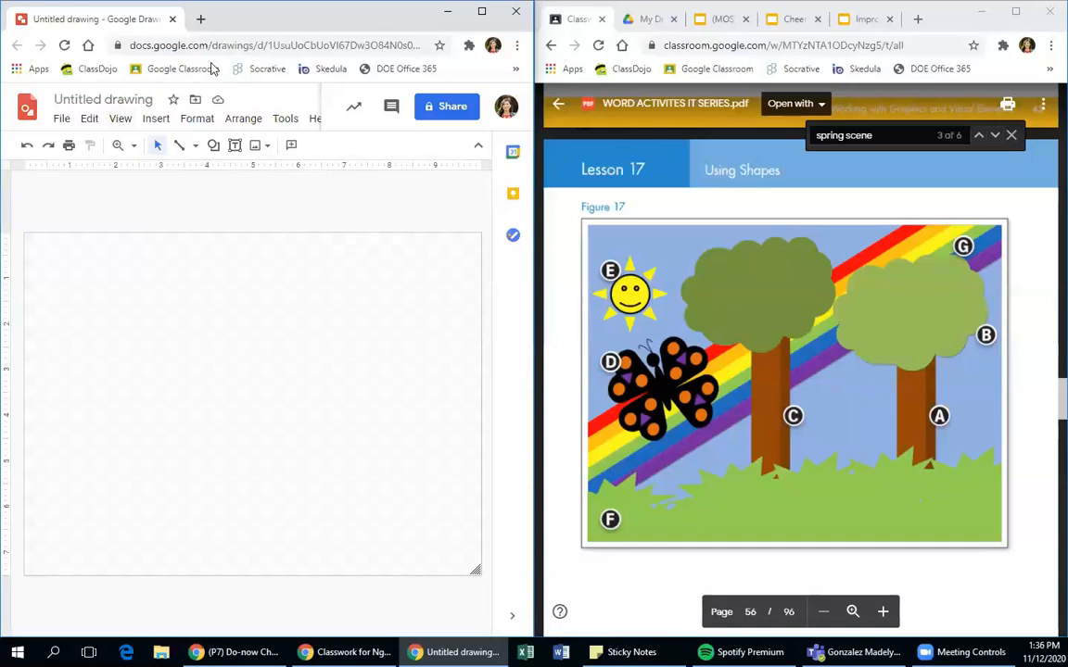
# Open Google Drive in a new browser tab by way of Google Classroom.
pyautogui.click(201, 19)
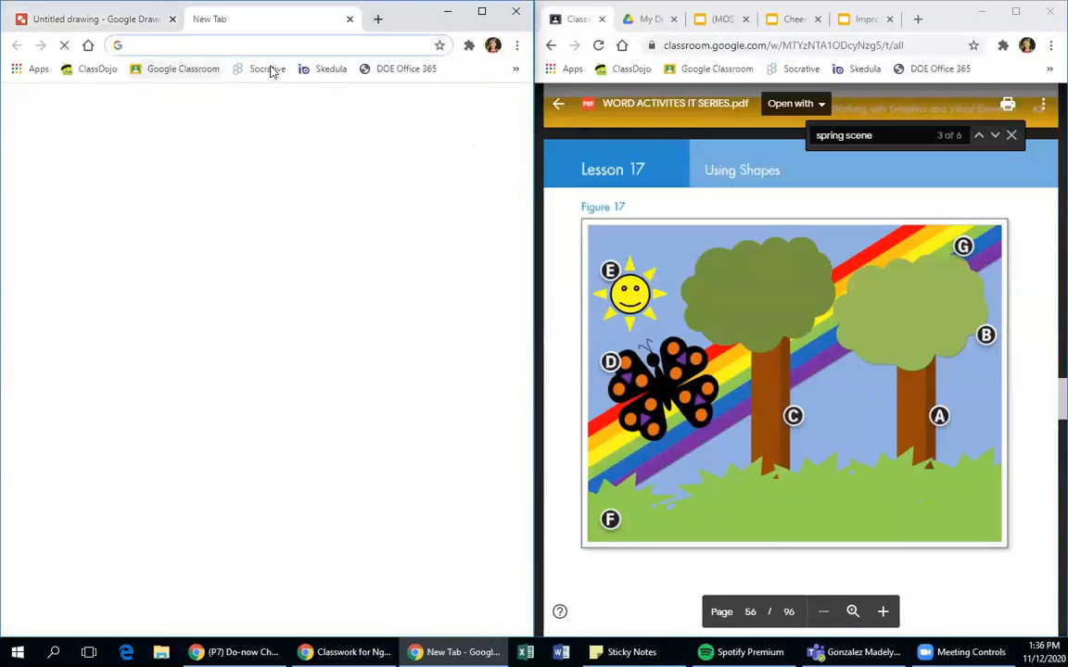
pyautogui.click(163, 69)
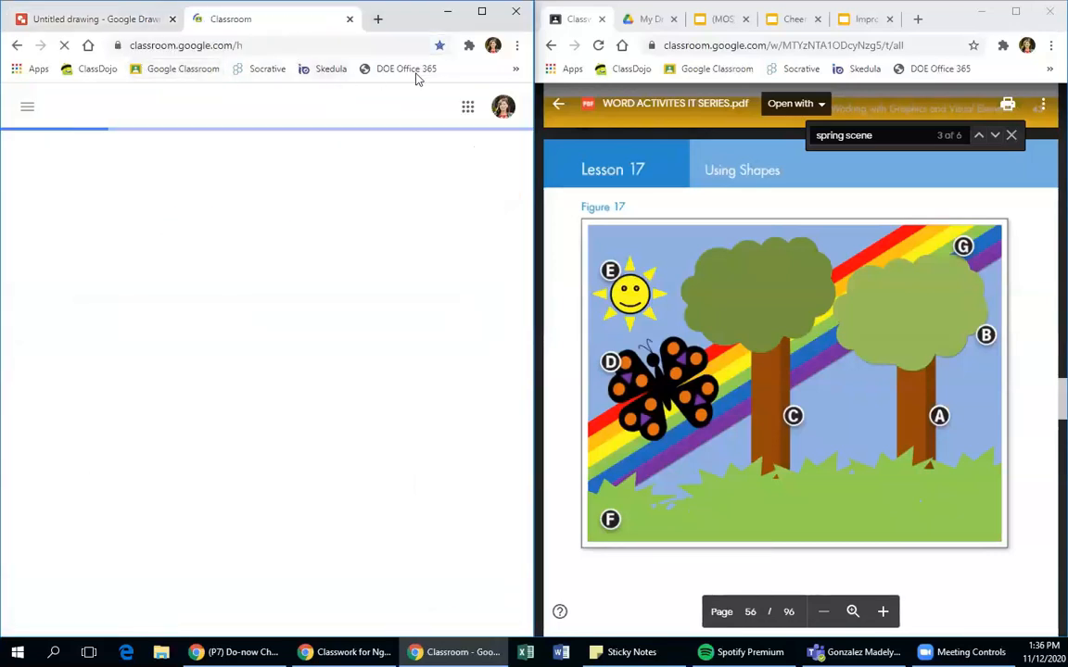
pyautogui.click(469, 110)
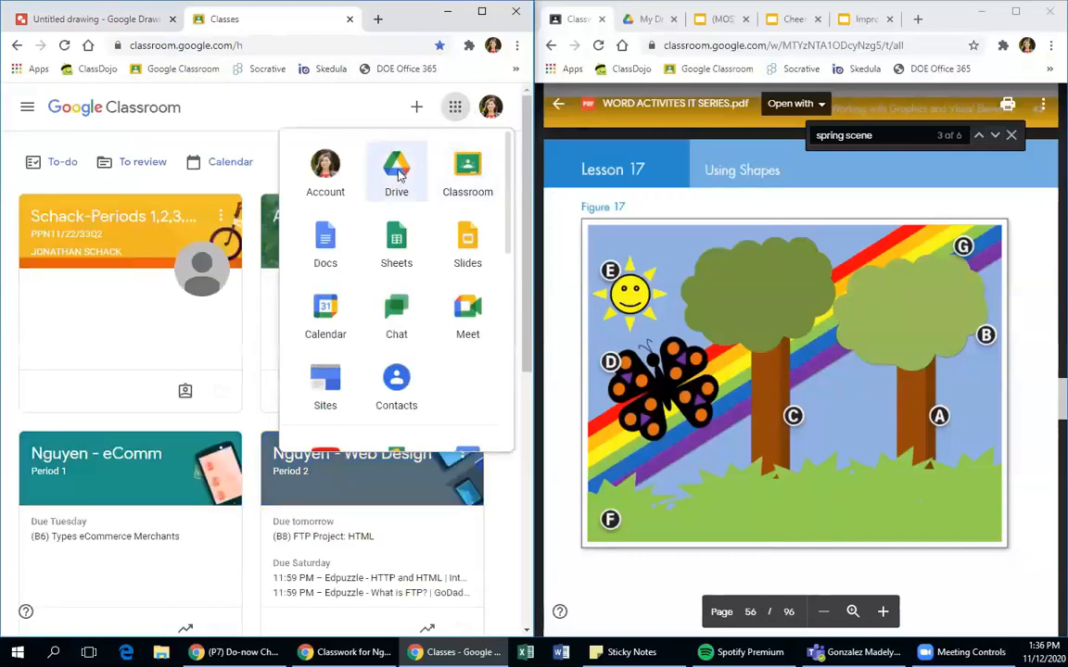
pyautogui.click(408, 170)
pyautogui.click(235, 18)
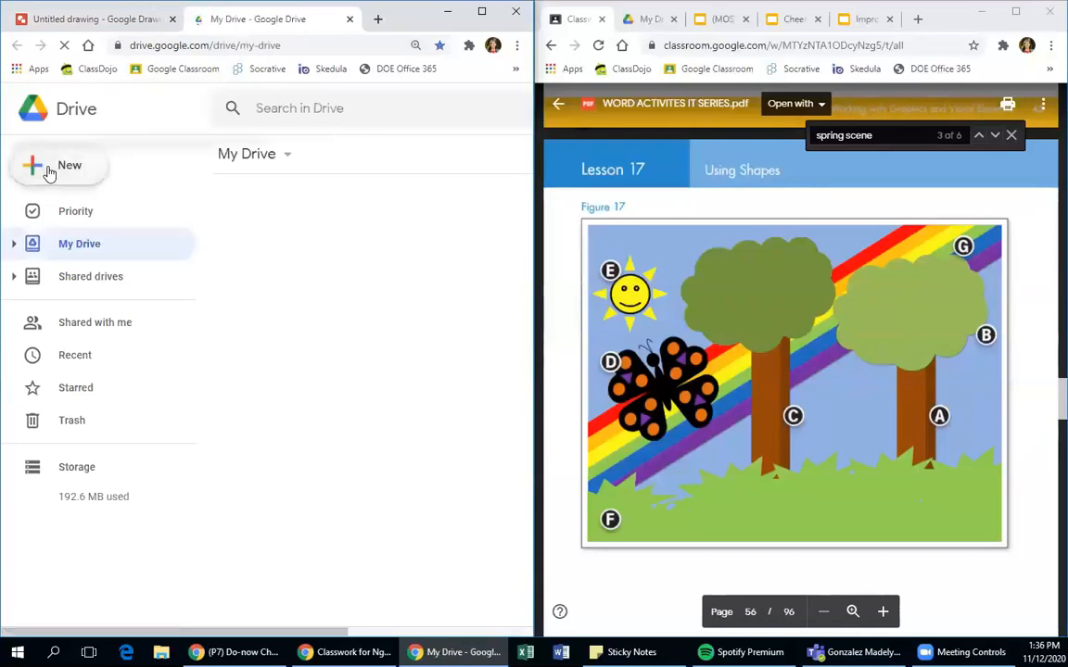
# Look up where Google Drawings is offered among Drive's new file types, and return to the untitled drawing.
pyautogui.click(49, 170)
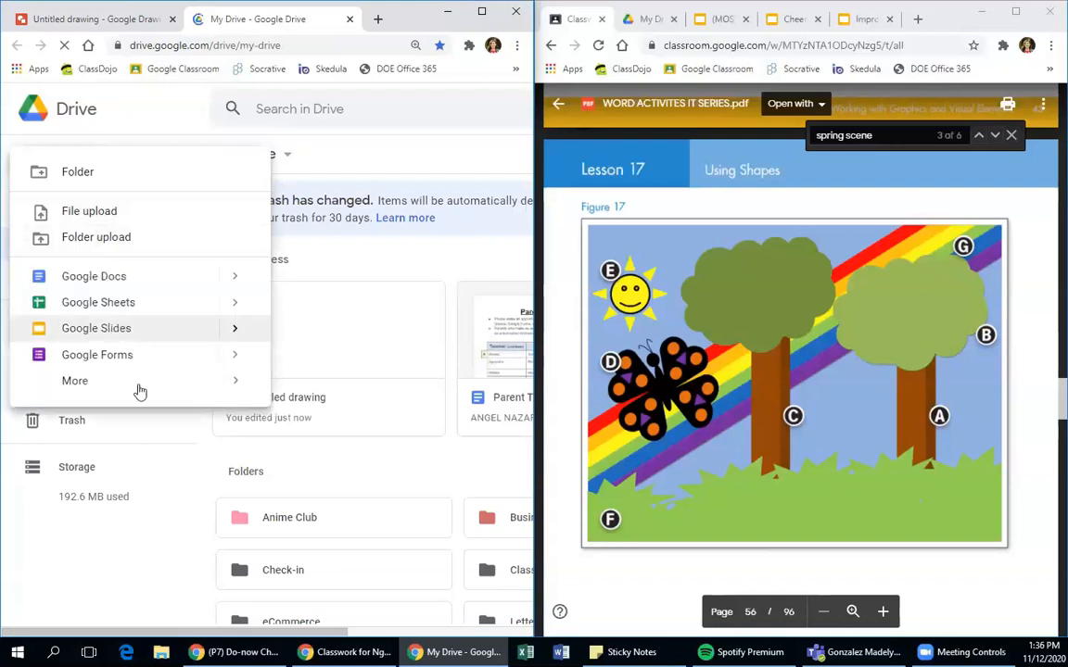
pyautogui.moveTo(139, 391)
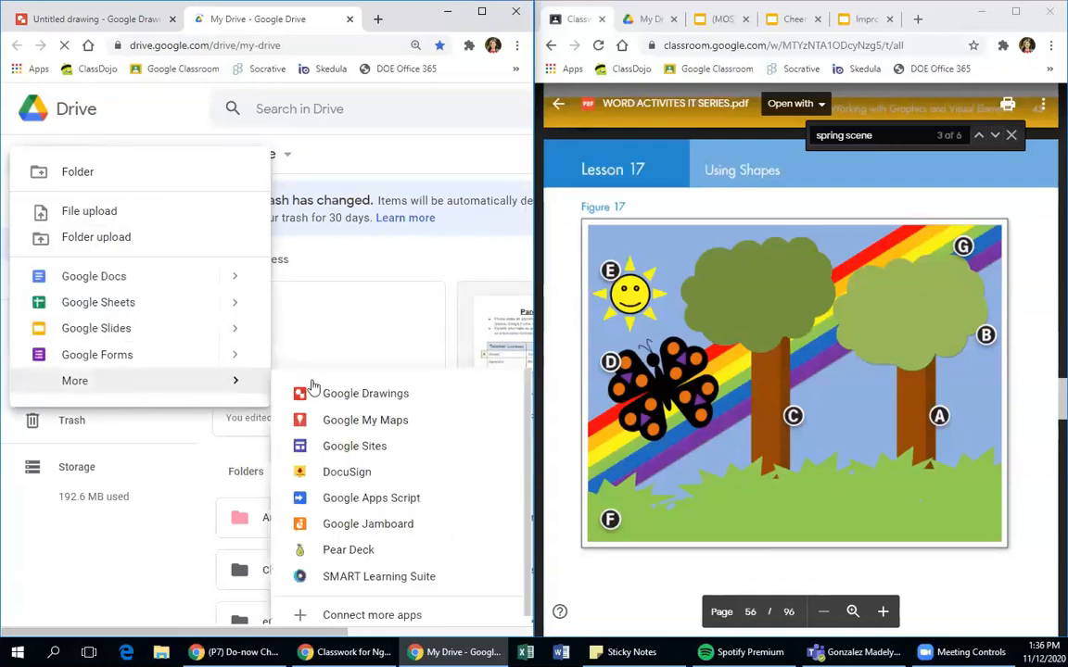
pyautogui.click(112, 20)
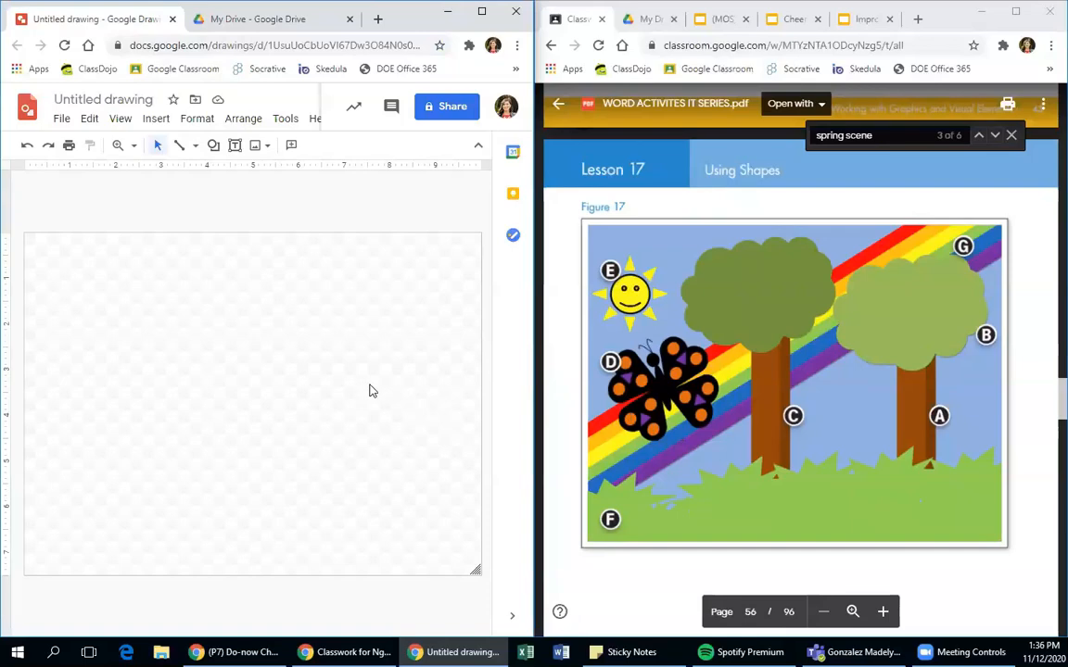
# Examine the Lesson 17 spring scene figure and its instructions in the PDF, especially the header steps and the tree trunk requirements.
pyautogui.click(716, 381)
pyautogui.scroll(2, 717, 388)
pyautogui.scroll(-2, 717, 388)
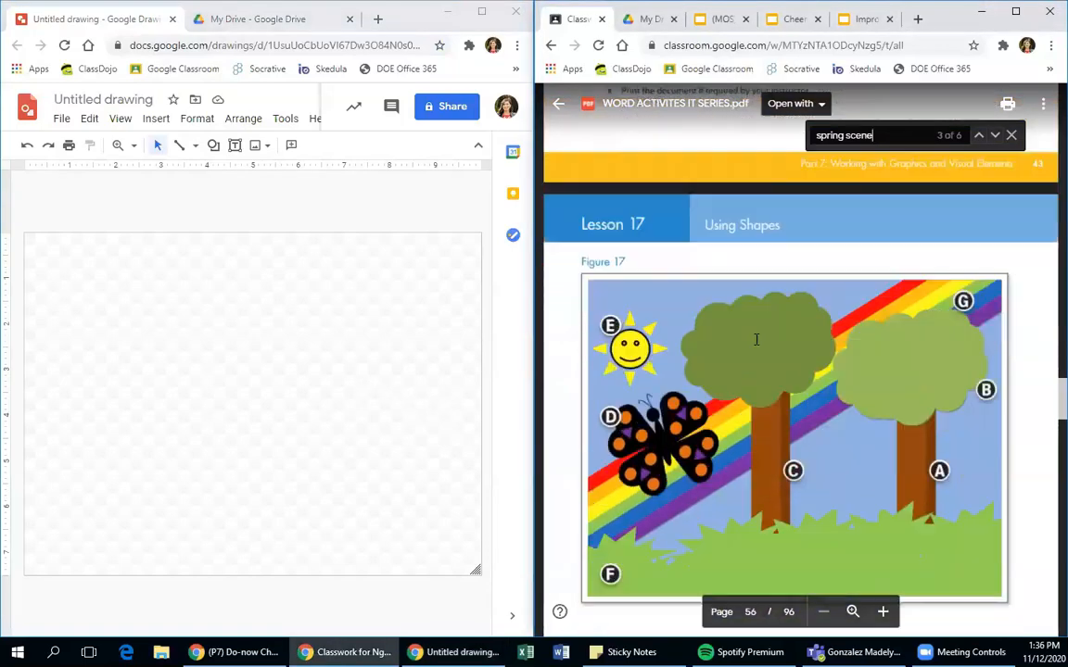
pyautogui.scroll(7, 912, 356)
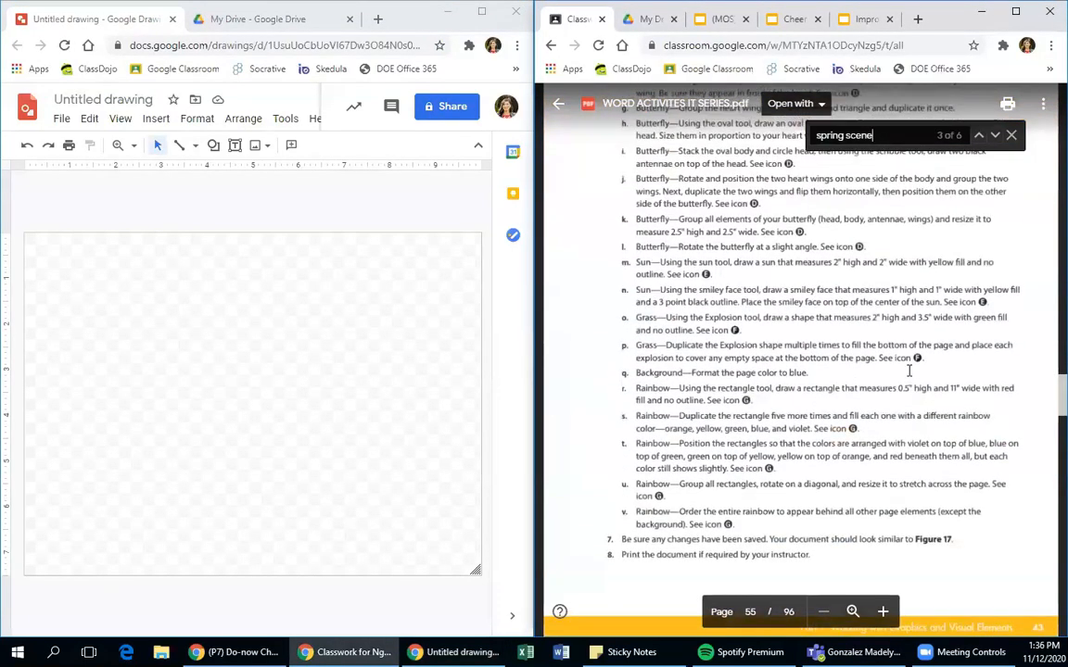
pyautogui.scroll(5, 912, 371)
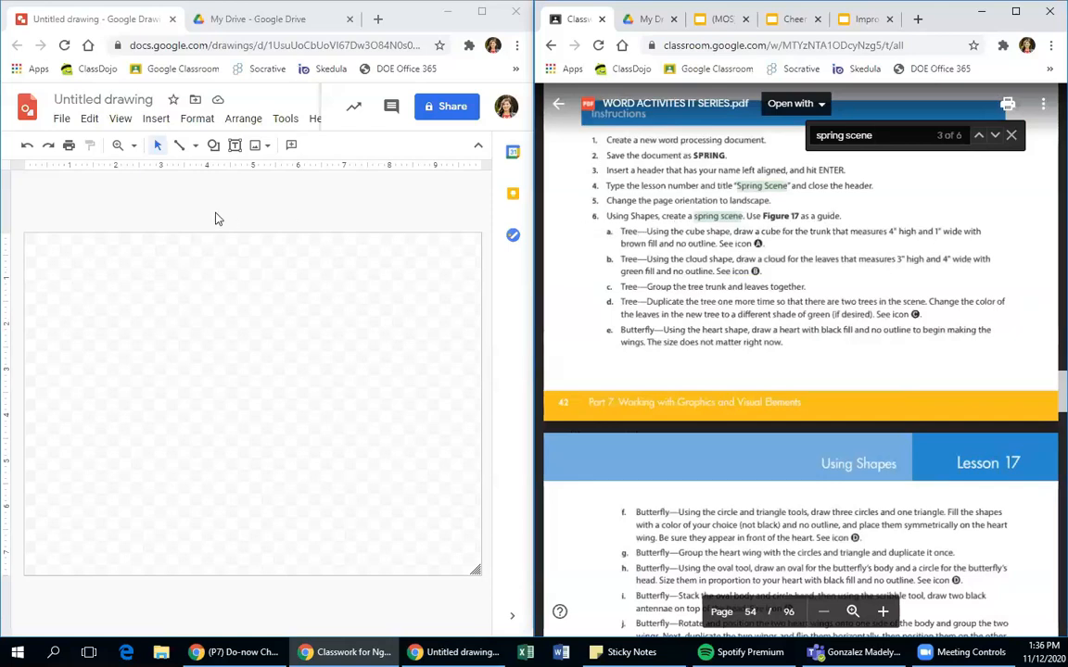
pyautogui.click(269, 202)
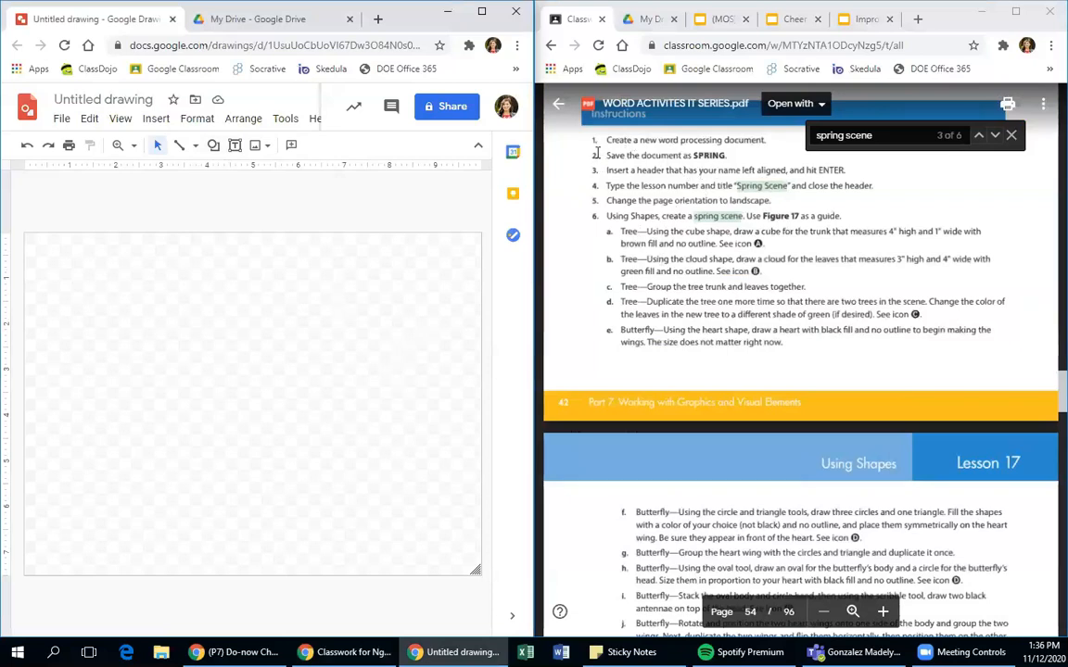
pyautogui.moveTo(598, 172); pyautogui.dragTo(652, 183)
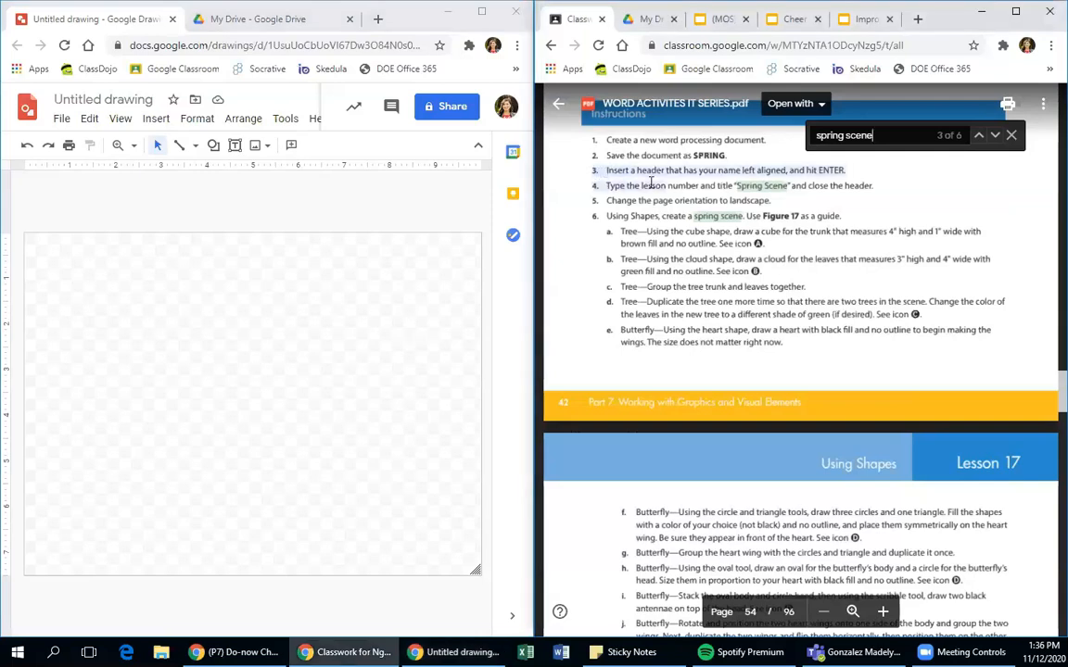
pyautogui.moveTo(873, 185); pyautogui.dragTo(582, 173)
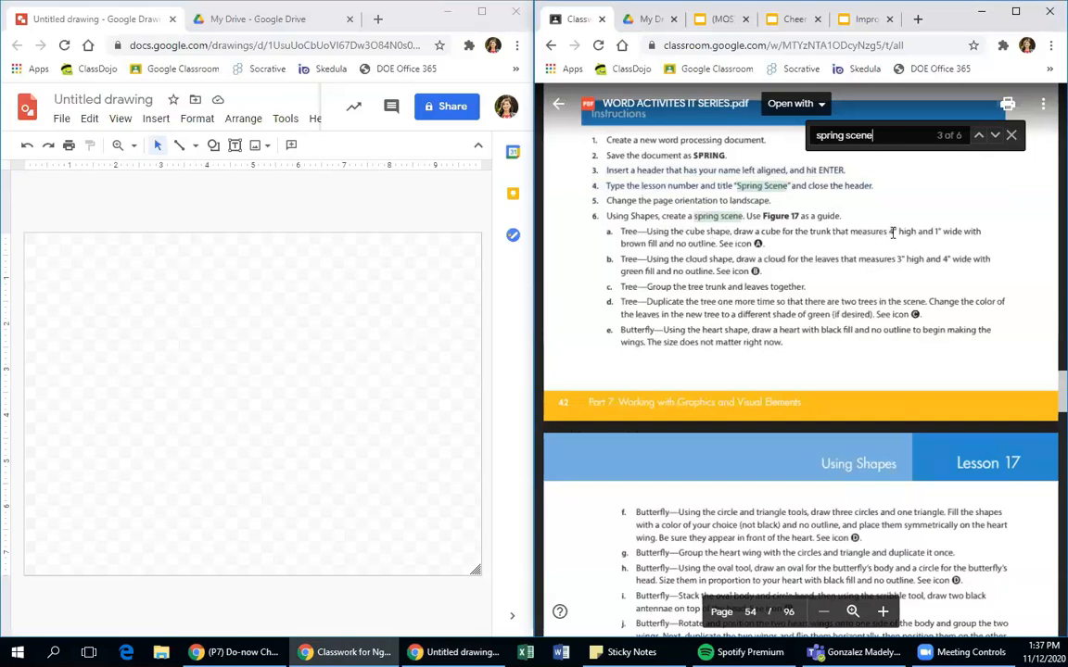
pyautogui.moveTo(860, 231); pyautogui.dragTo(638, 231)
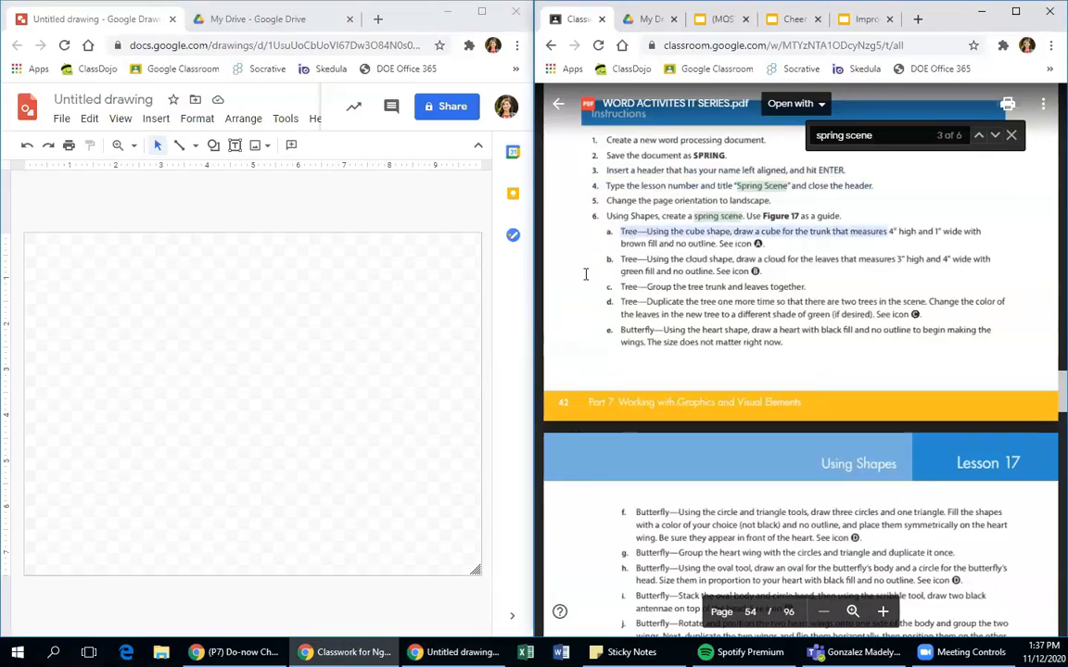
# Draw a rectangle about 1.43 in wide and 3.6 in high for the tree trunk, just right of the canvas centre.
pyautogui.click(217, 150)
pyautogui.click(214, 148)
pyautogui.moveTo(275, 176)
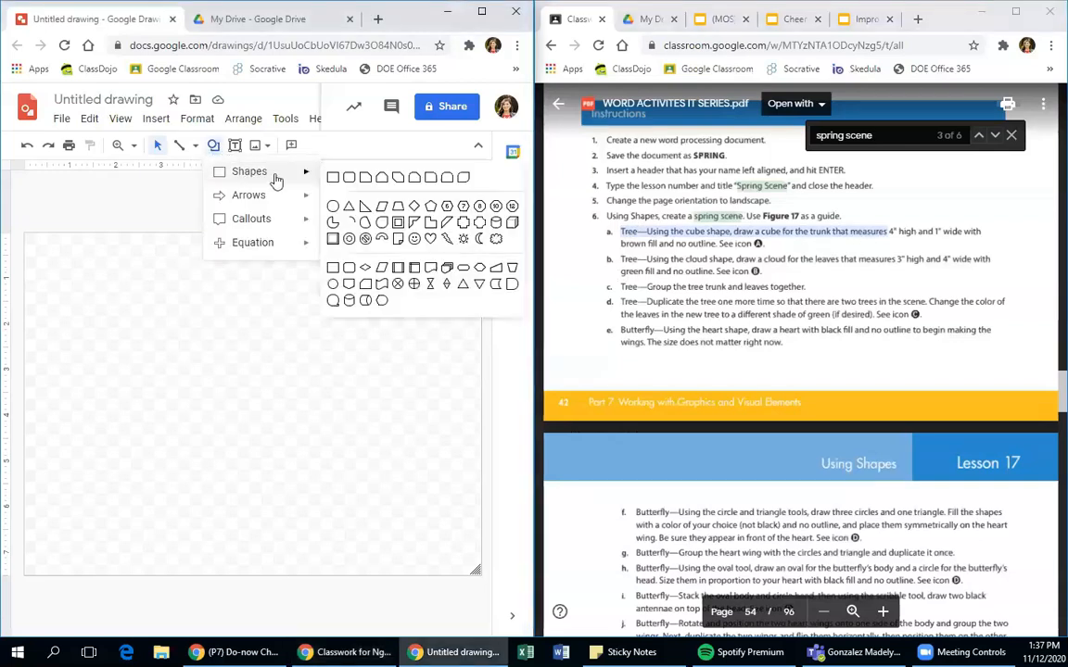
pyautogui.click(333, 184)
pyautogui.moveTo(297, 344)
pyautogui.mouseDown()
pyautogui.moveTo(363, 512)
pyautogui.moveTo(365, 503)
pyautogui.mouseUp()
pyautogui.moveTo(343, 427); pyautogui.dragTo(327, 410)
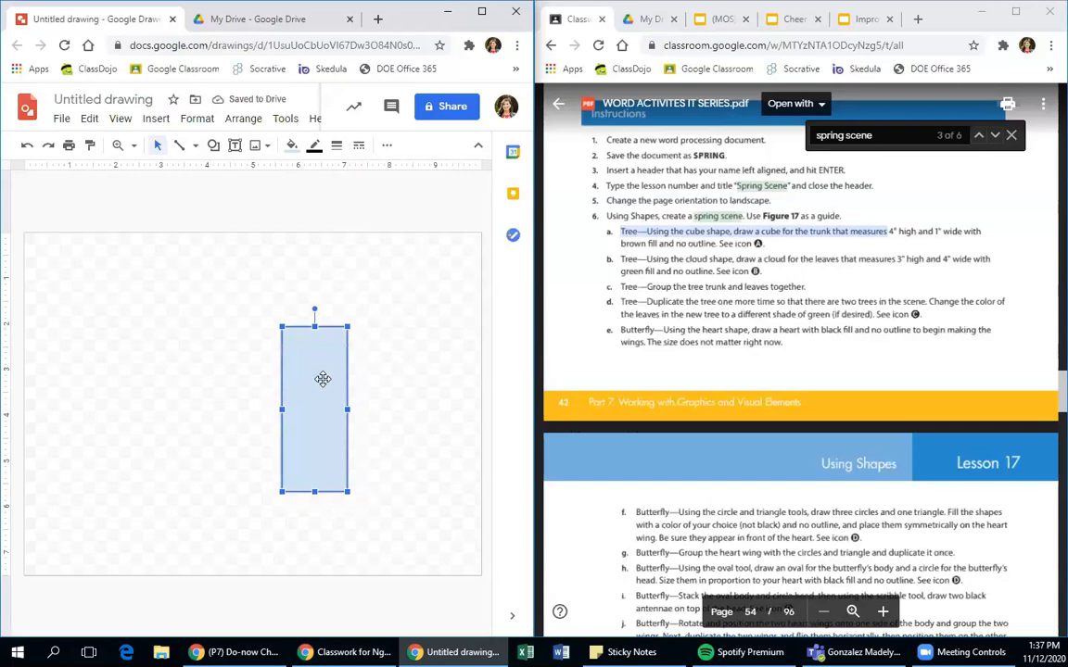
# Set the trunk rectangle's width to 1 in and its height to 4 in.
pyautogui.rightClick(323, 387)
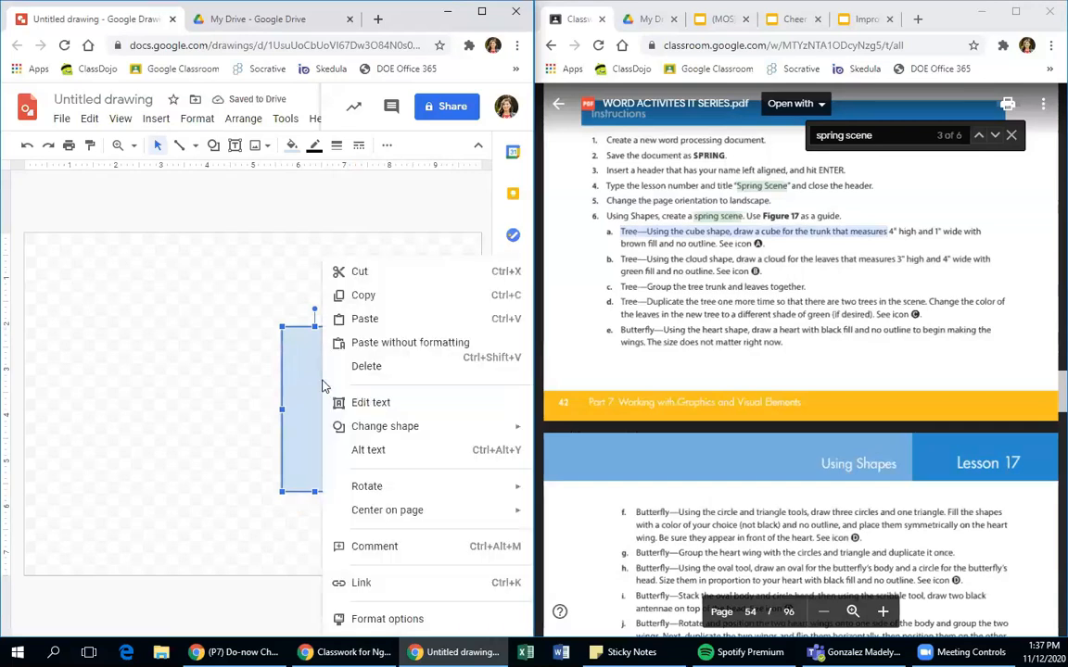
pyautogui.click(375, 620)
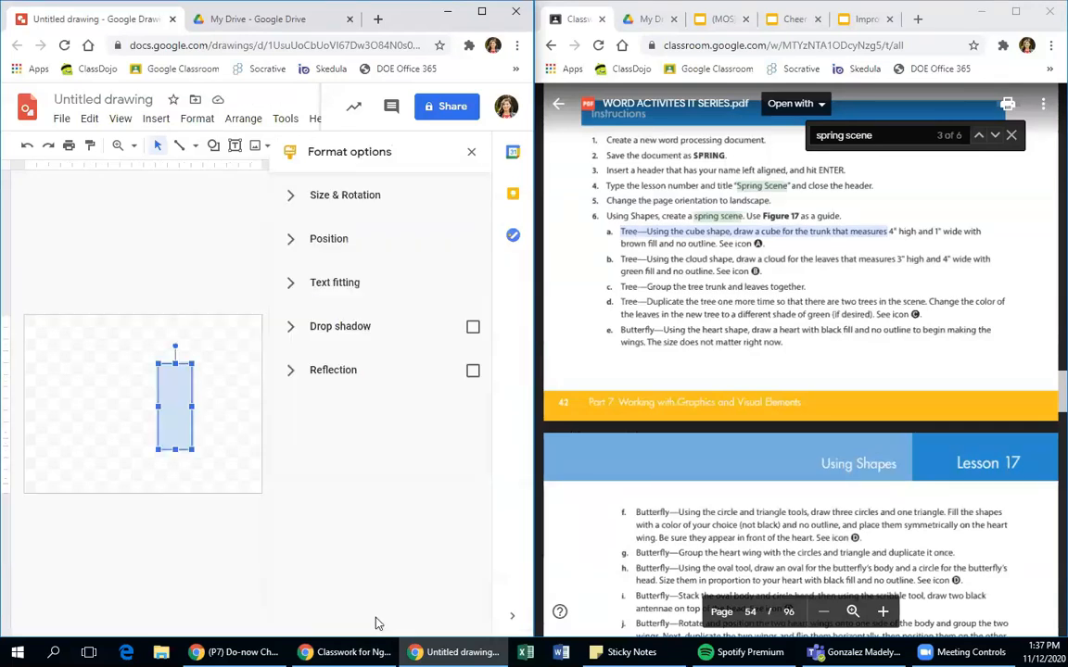
pyautogui.click(311, 203)
pyautogui.click(308, 269)
pyautogui.moveTo(308, 270); pyautogui.dragTo(269, 249)
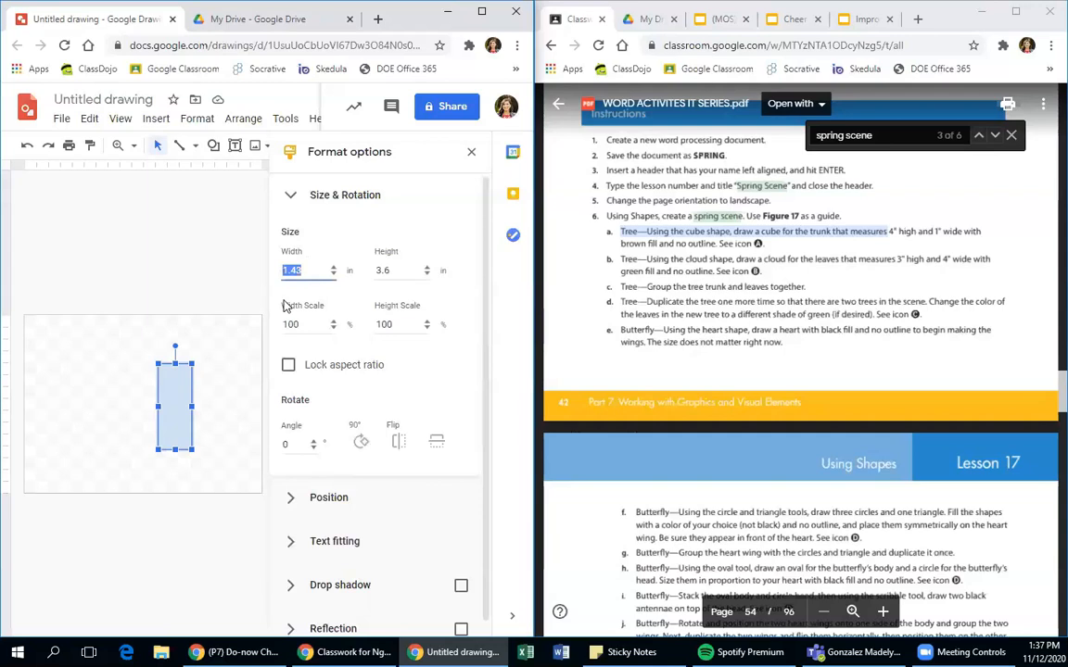
pyautogui.write('1')
pyautogui.click(377, 271)
pyautogui.doubleClick(377, 271)
pyautogui.write('4')
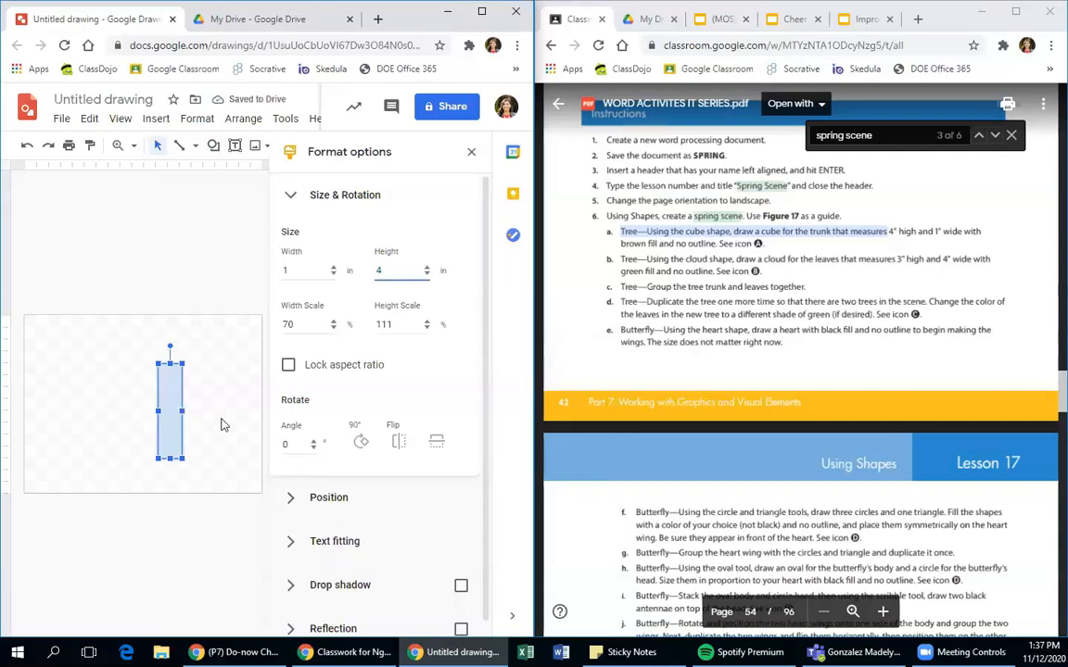
# Move the trunk rectangle into the right part of the canvas and close the format options.
pyautogui.click(293, 196)
pyautogui.moveTo(171, 388); pyautogui.dragTo(210, 390)
pyautogui.click(471, 151)
pyautogui.moveTo(384, 409); pyautogui.dragTo(359, 411)
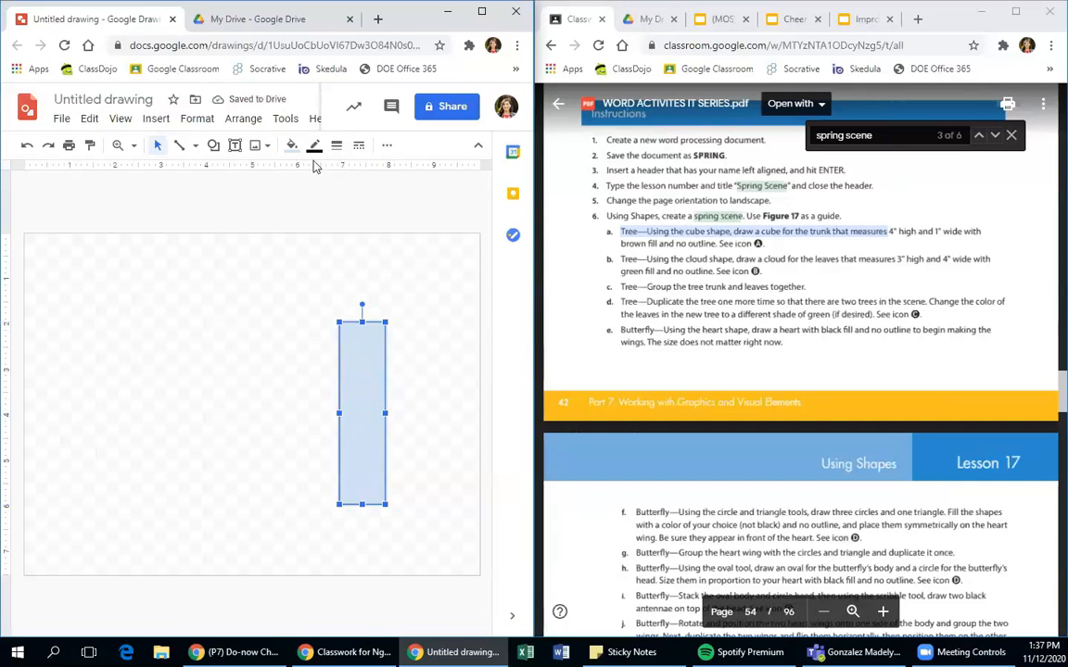
# Fill the trunk rectangle with solid dark brown.
pyautogui.click(292, 149)
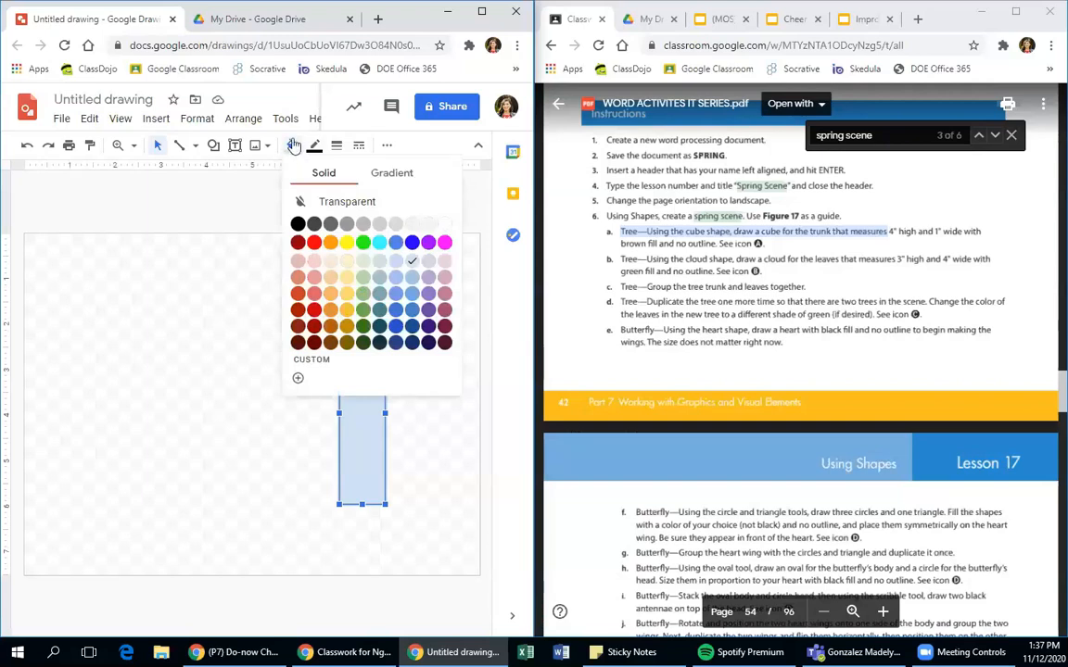
pyautogui.click(330, 343)
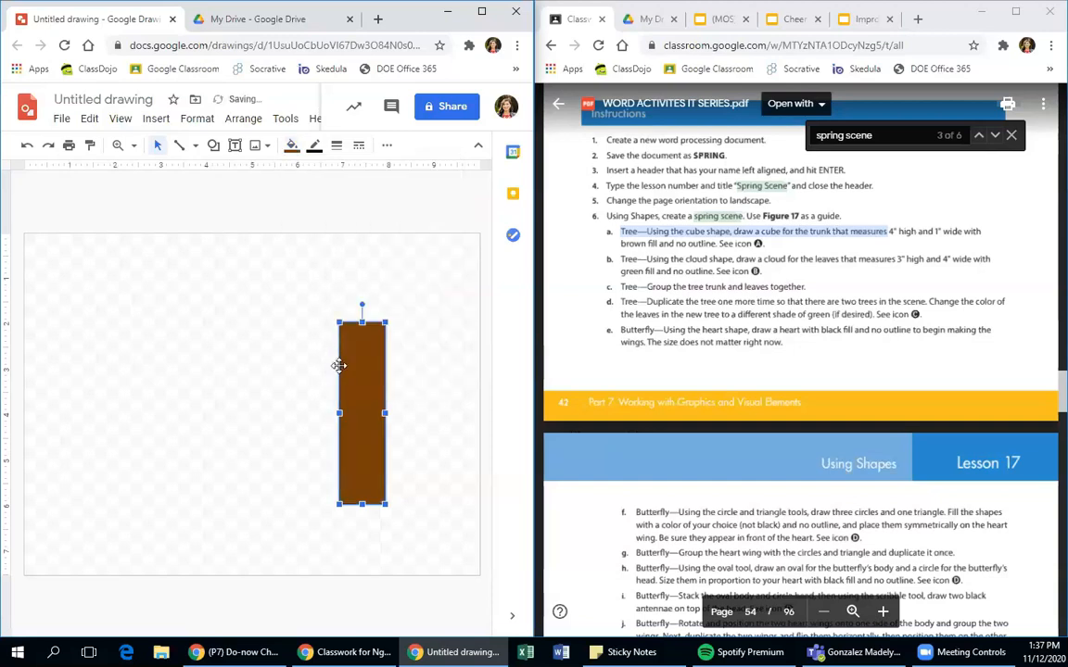
pyautogui.click(432, 412)
# Make the trunk's outline transparent and move the trunk slightly lower on the canvas.
pyautogui.click(374, 399)
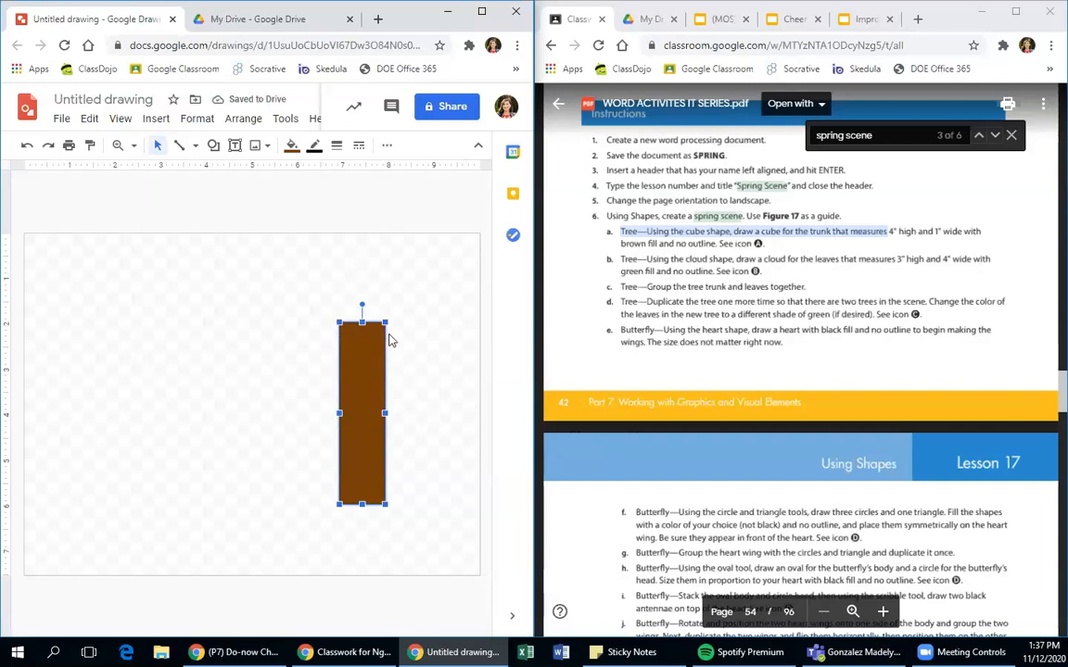
pyautogui.click(316, 149)
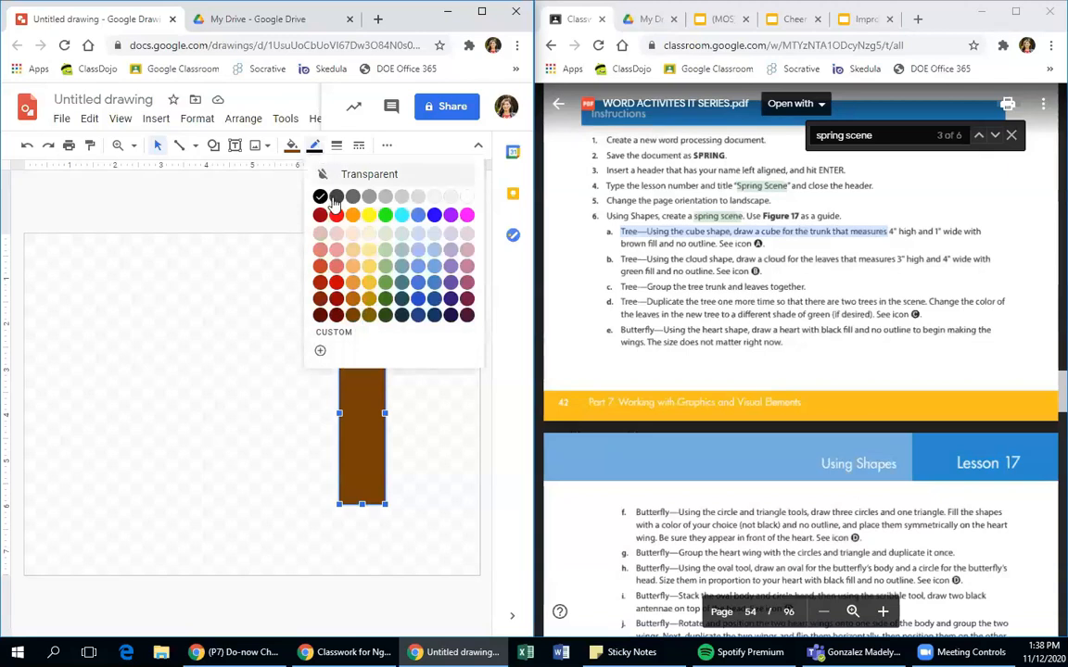
pyautogui.click(424, 177)
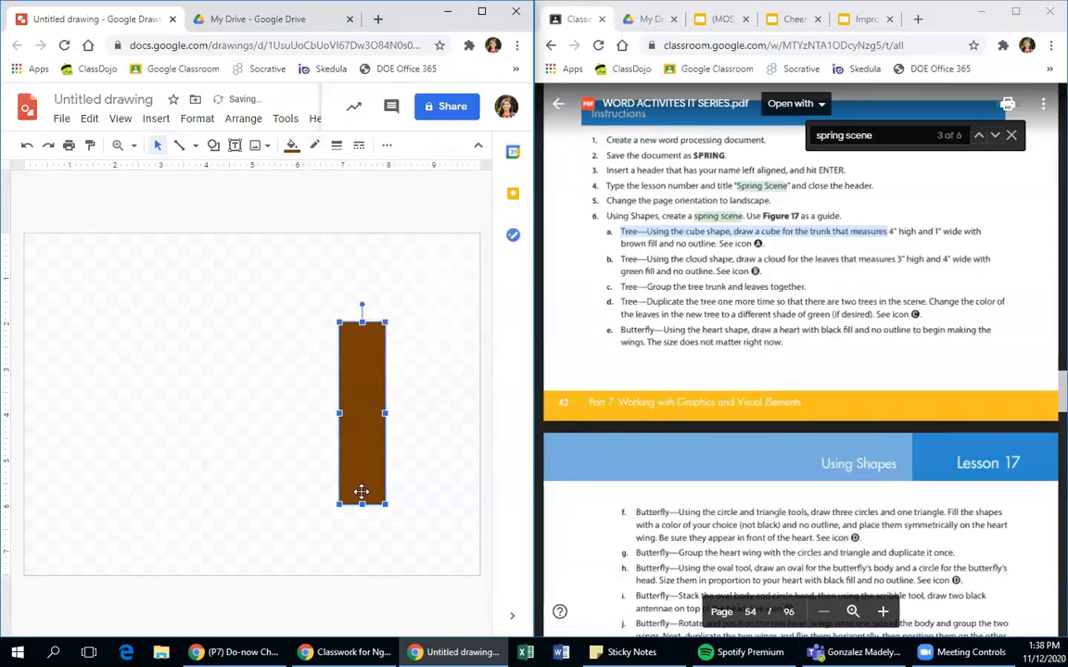
pyautogui.click(417, 420)
pyautogui.moveTo(356, 411)
pyautogui.mouseDown()
pyautogui.moveTo(359, 421)
pyautogui.moveTo(373, 404)
pyautogui.moveTo(368, 414)
pyautogui.mouseUp()
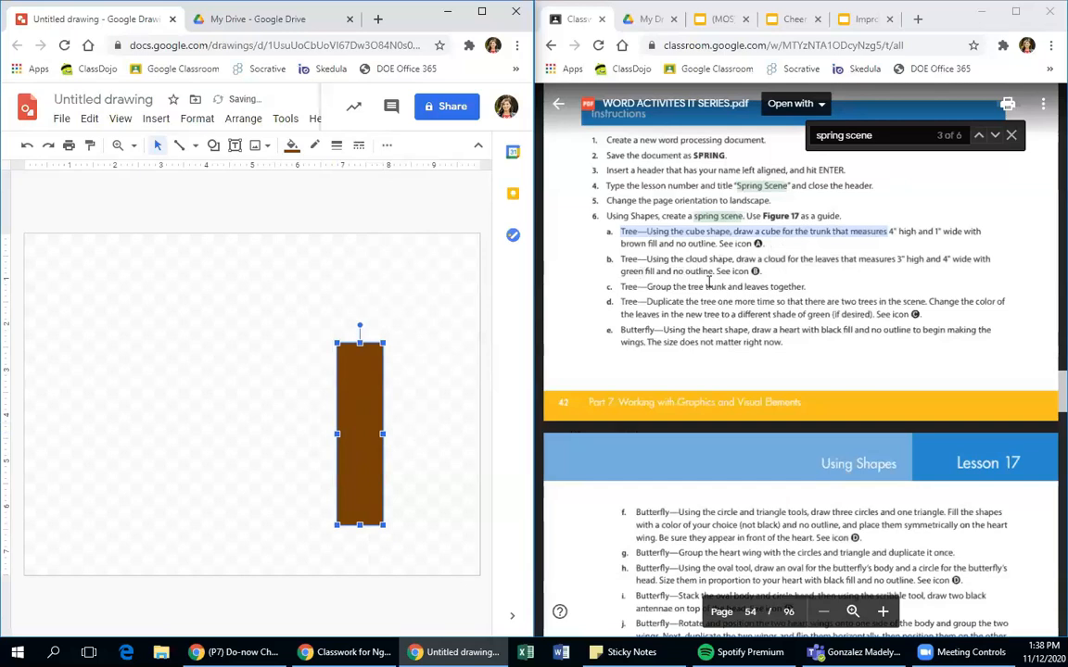
pyautogui.click(250, 323)
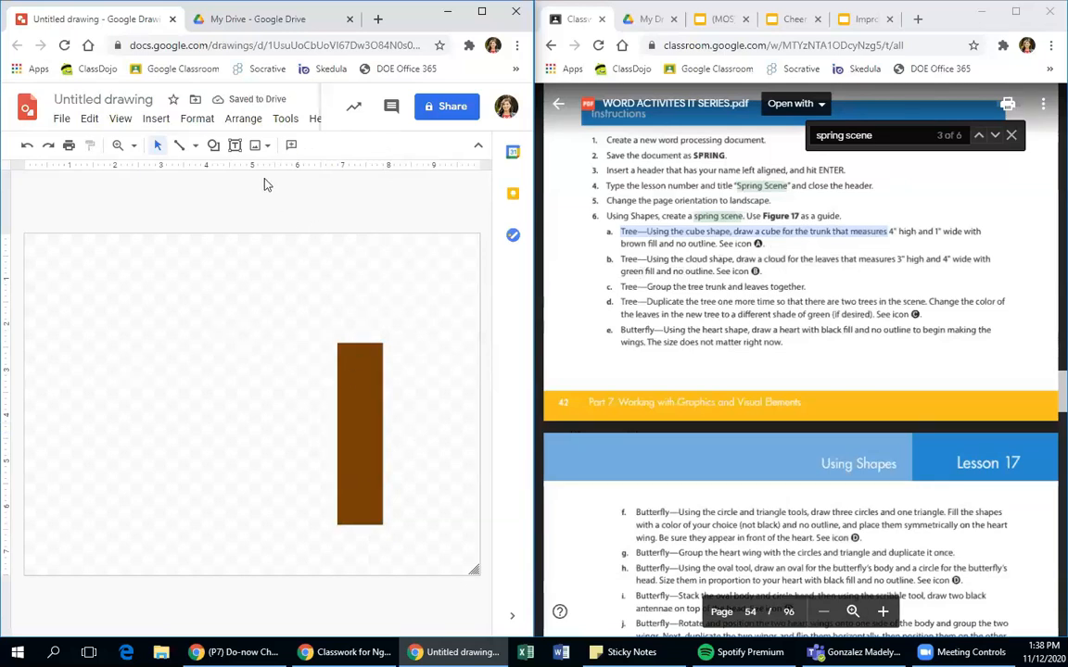
# Draw a cloud shape about 4.14 in wide and 2.75 in high and place it over the top of the trunk.
pyautogui.click(214, 148)
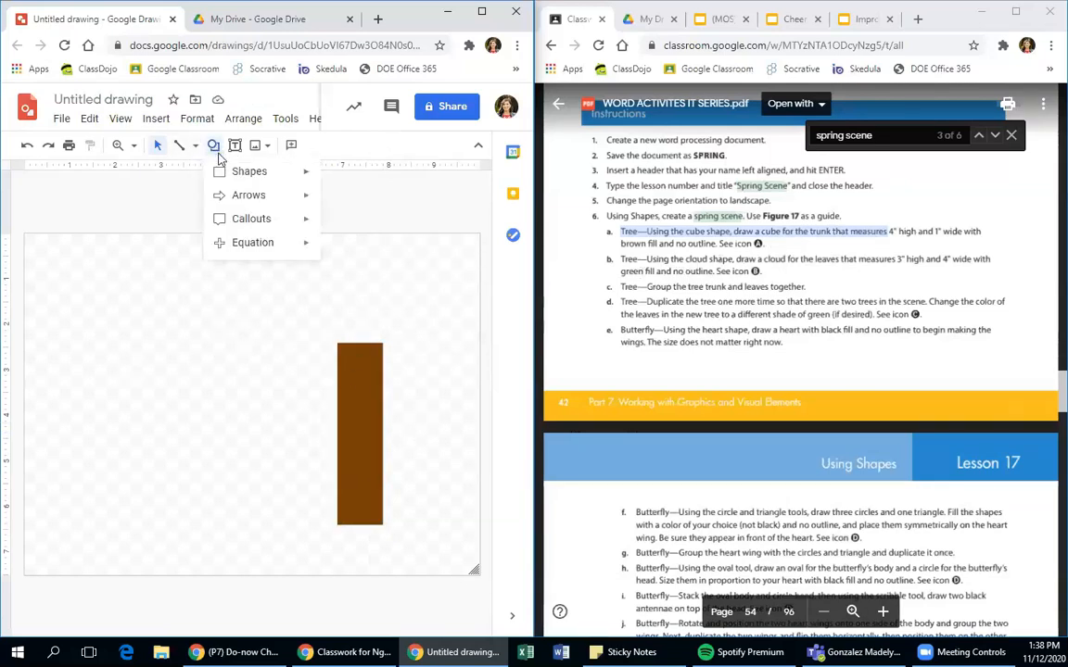
pyautogui.moveTo(280, 177)
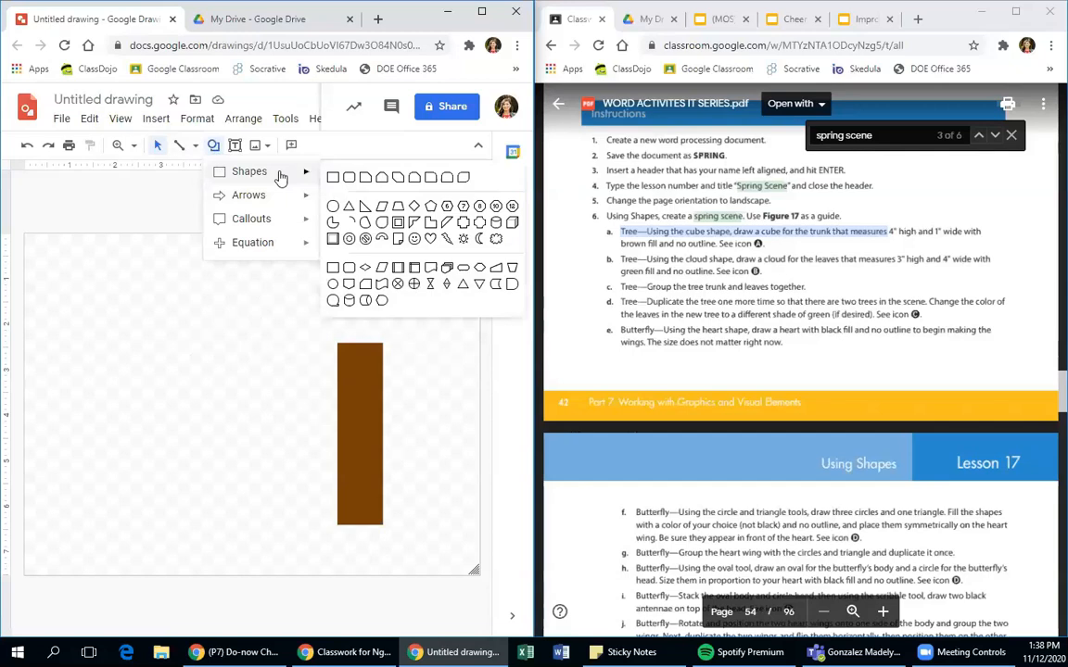
pyautogui.click(497, 243)
pyautogui.moveTo(264, 290); pyautogui.dragTo(451, 414)
pyautogui.moveTo(395, 347); pyautogui.dragTo(392, 337)
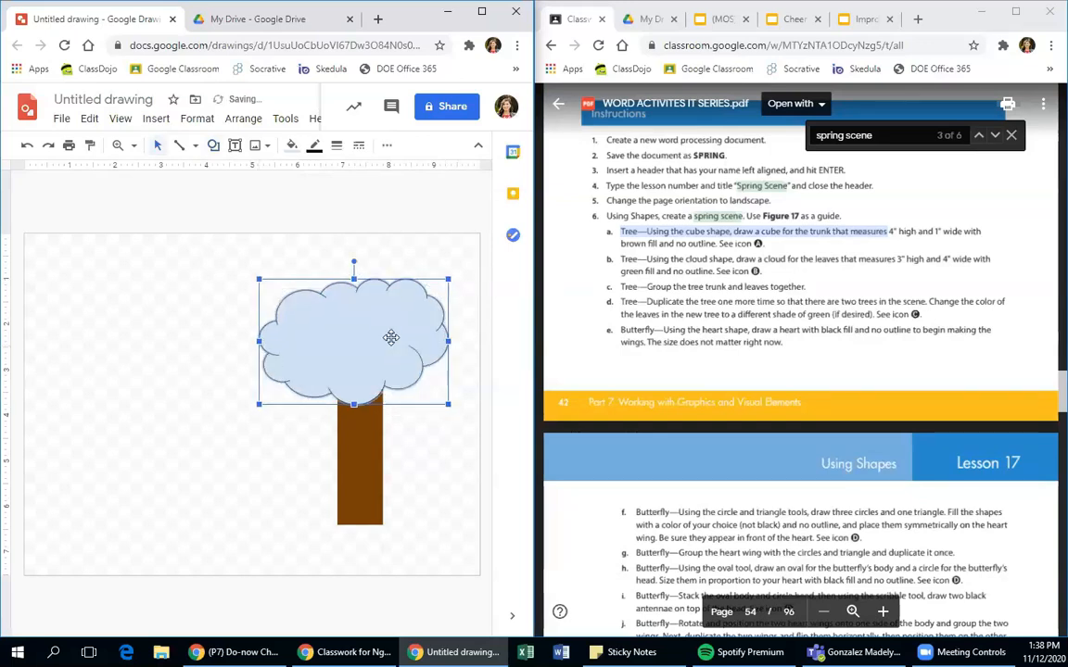
# Set the cloud's size to 4 in wide and 3 in high and reposition it over the top of the trunk.
pyautogui.rightClick(336, 321)
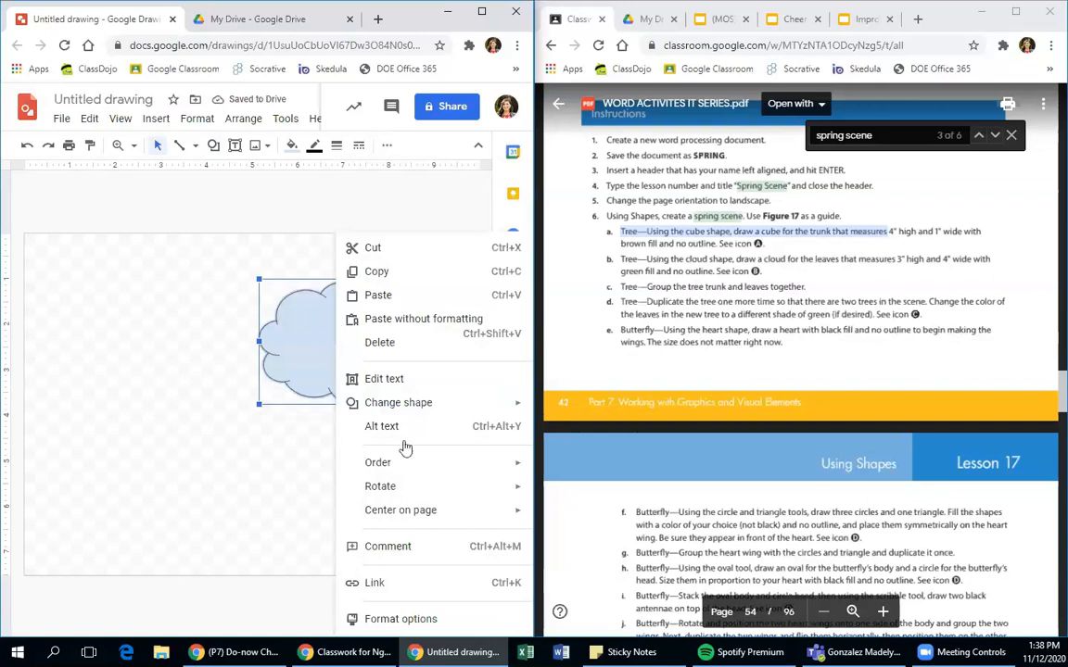
pyautogui.click(403, 619)
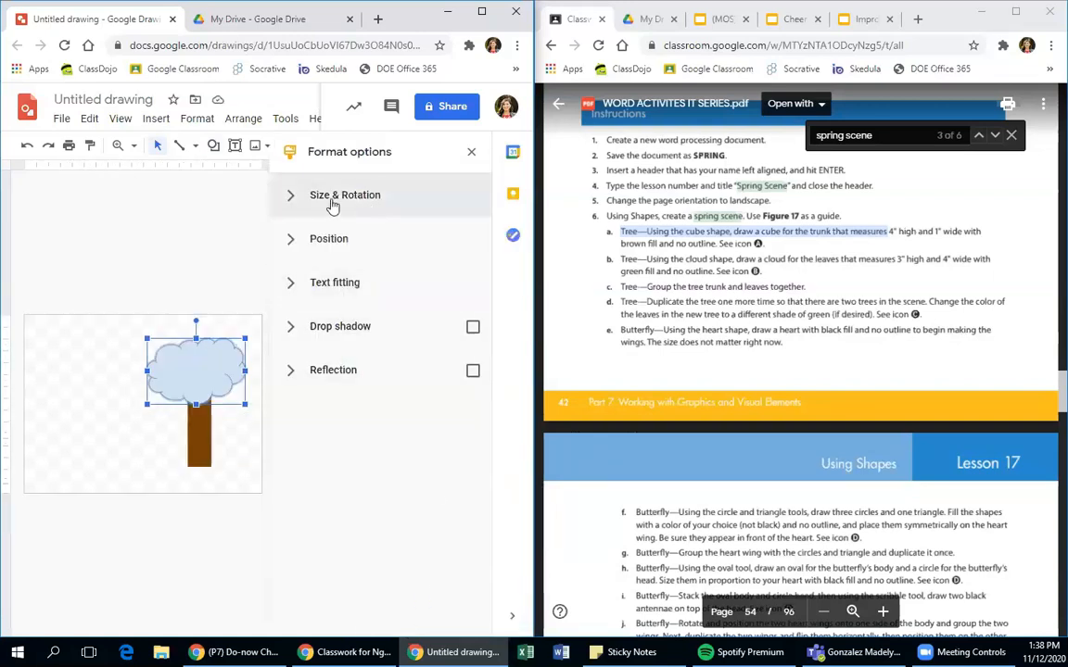
pyautogui.click(301, 193)
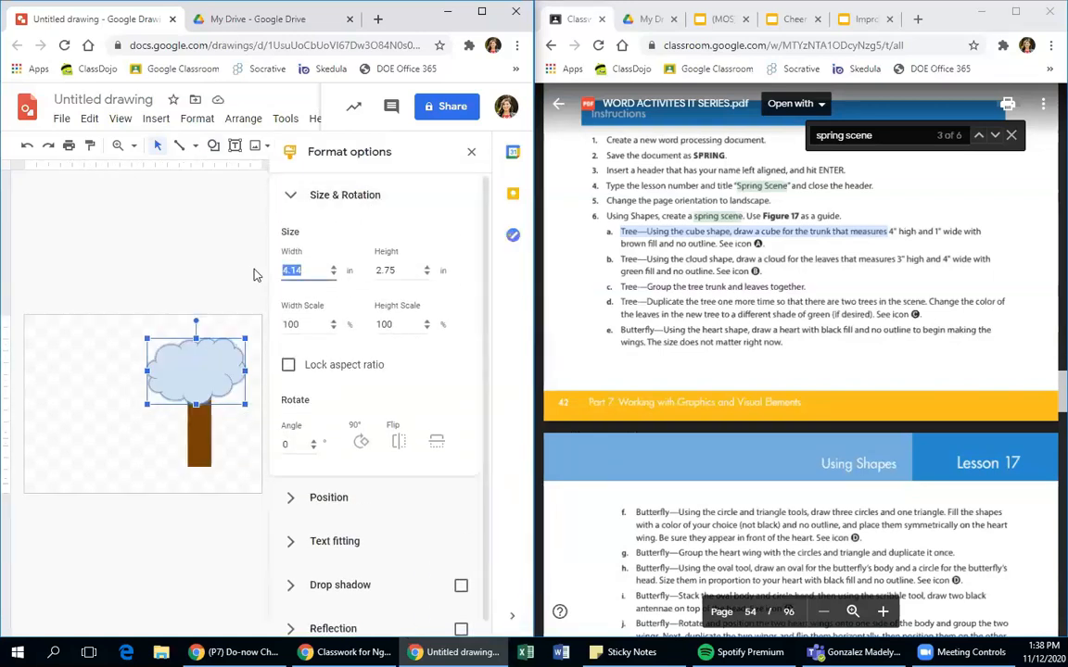
pyautogui.write('4')
pyautogui.click(401, 269)
pyautogui.moveTo(402, 270); pyautogui.dragTo(351, 281)
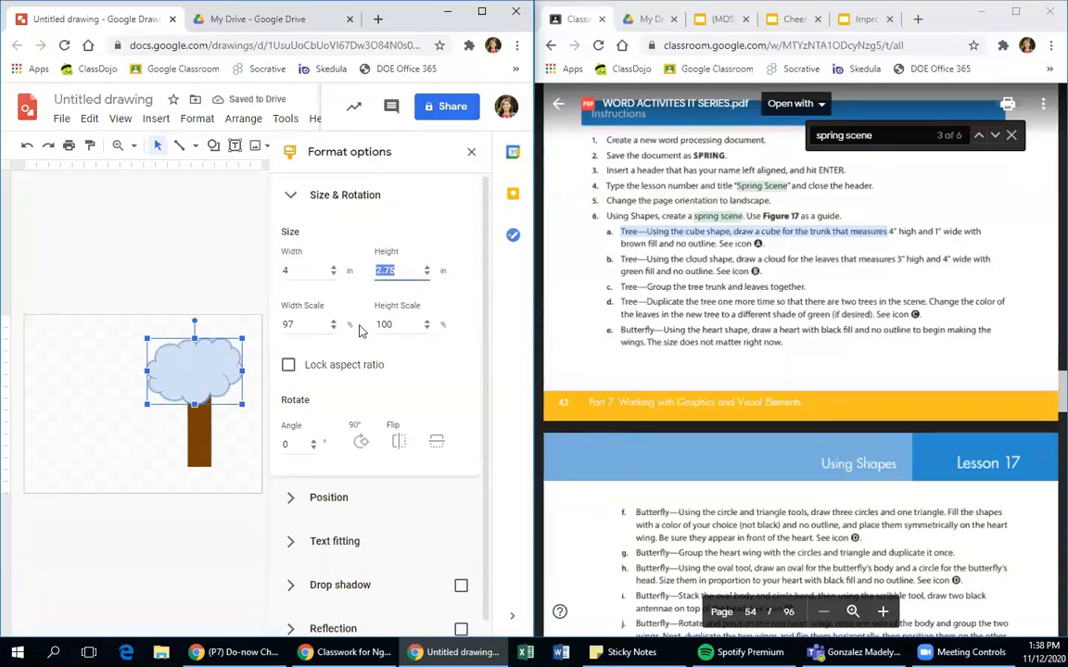
pyautogui.write('3')
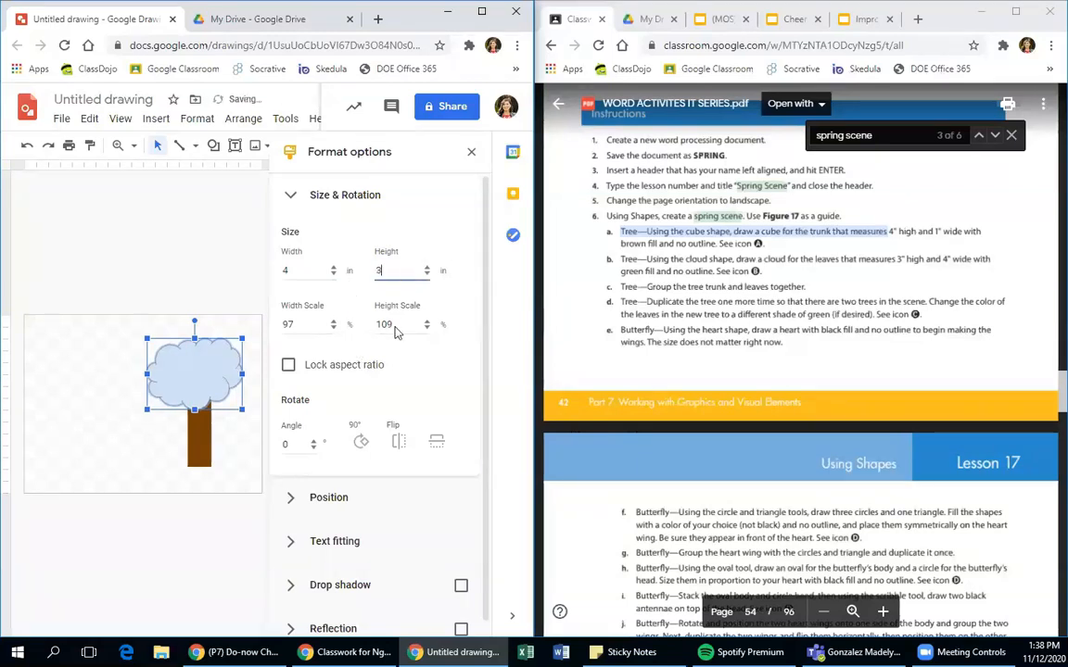
pyautogui.click(472, 154)
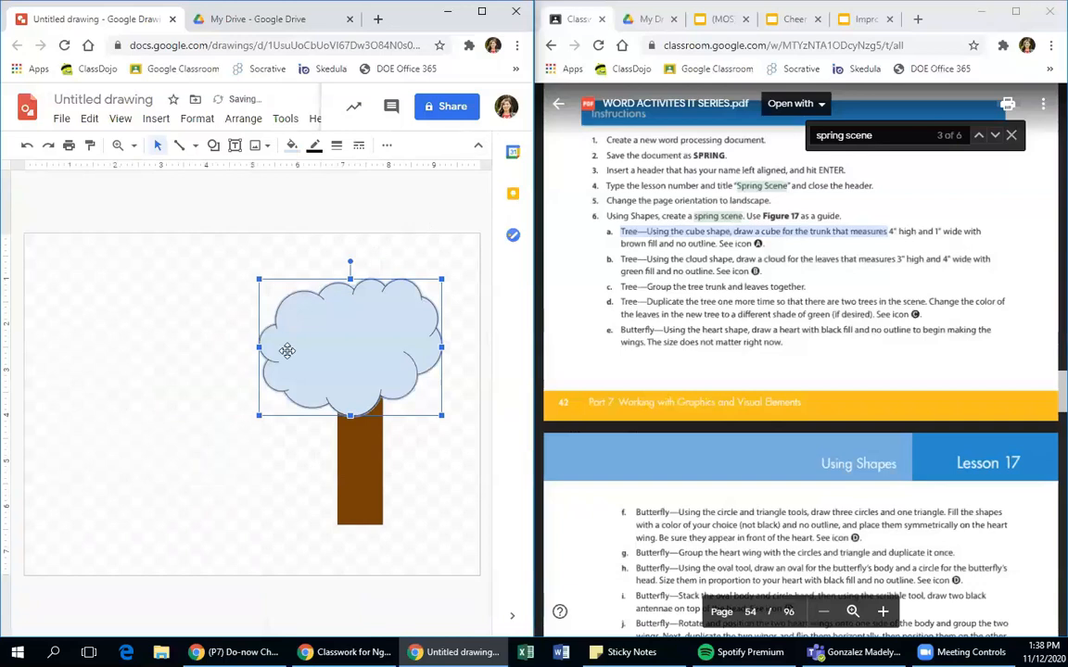
pyautogui.moveTo(345, 393); pyautogui.dragTo(370, 384)
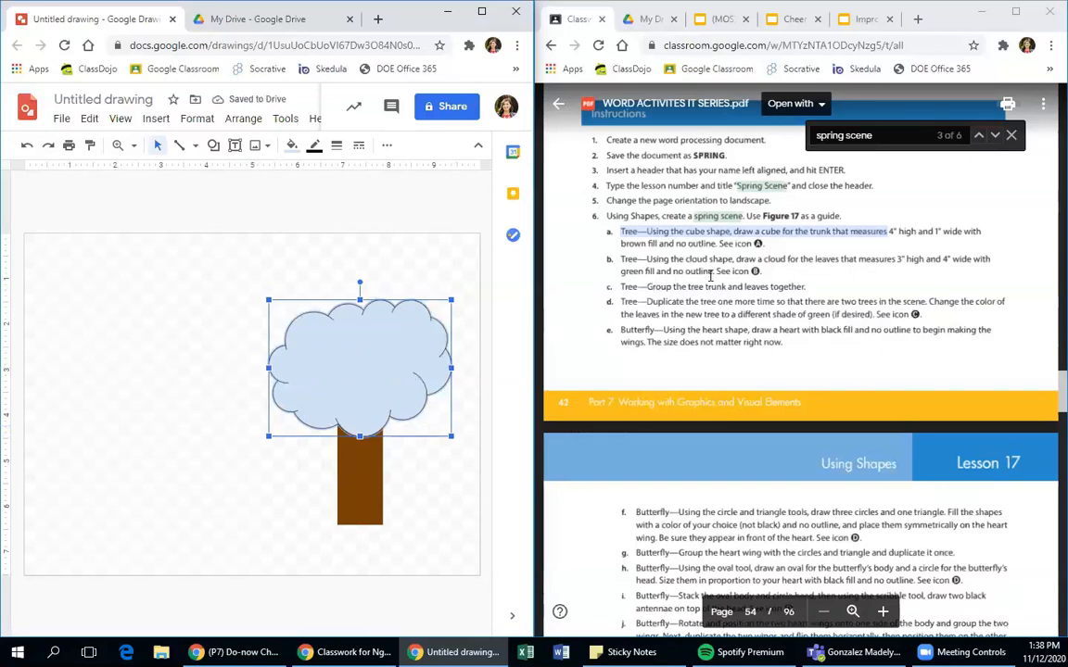
# Fill the cloud with solid dark green, make its outline transparent, and nudge it on top of the trunk.
pyautogui.click(291, 145)
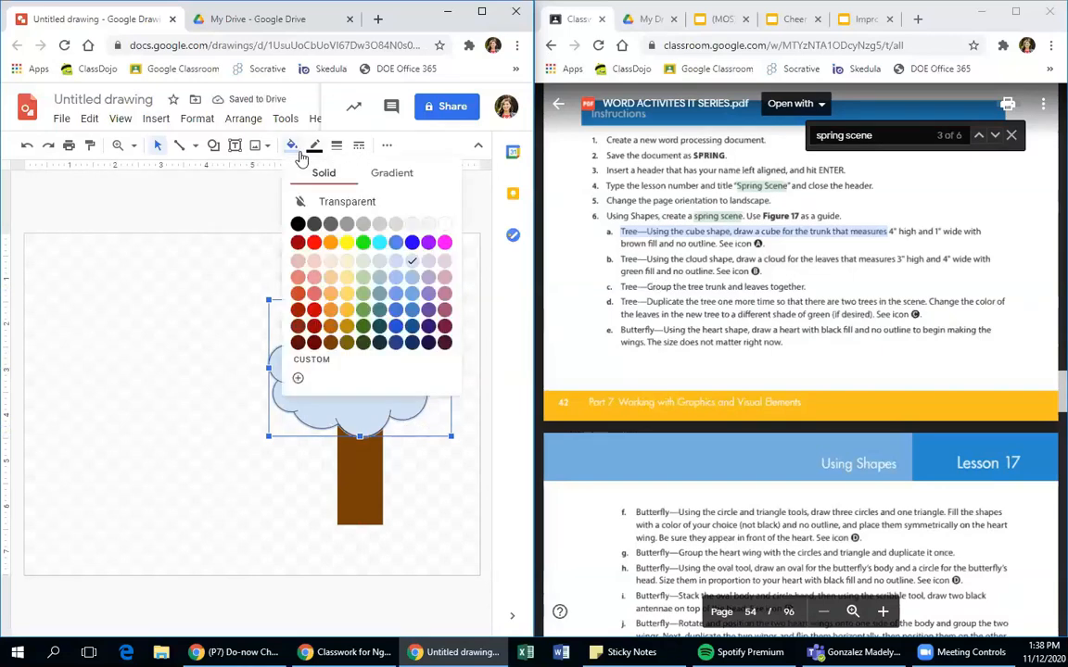
pyautogui.click(362, 325)
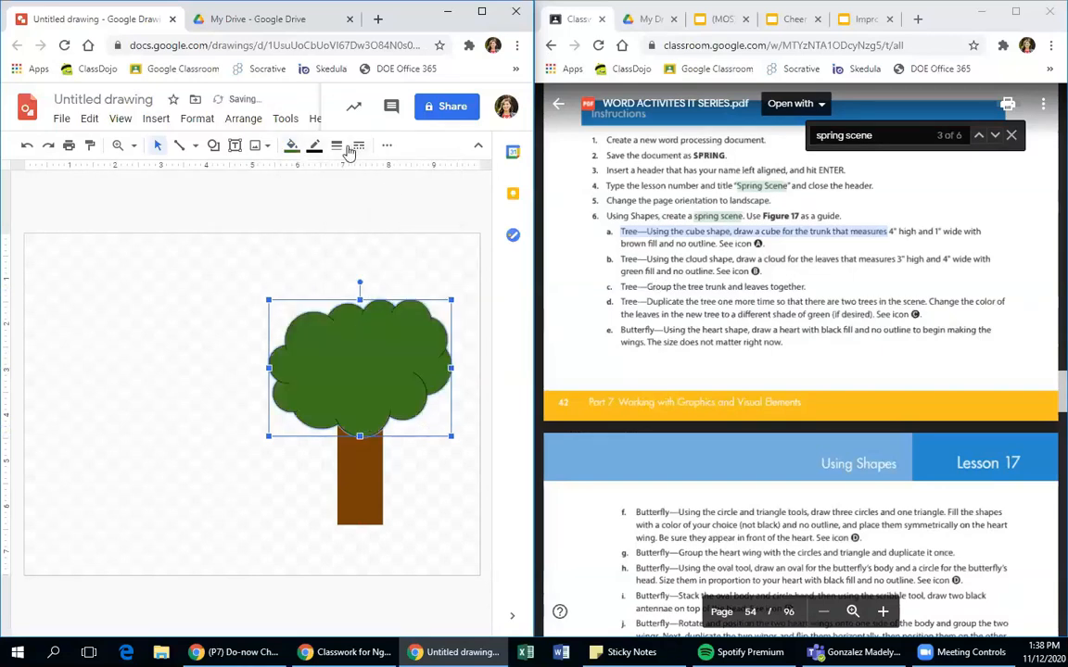
pyautogui.click(315, 148)
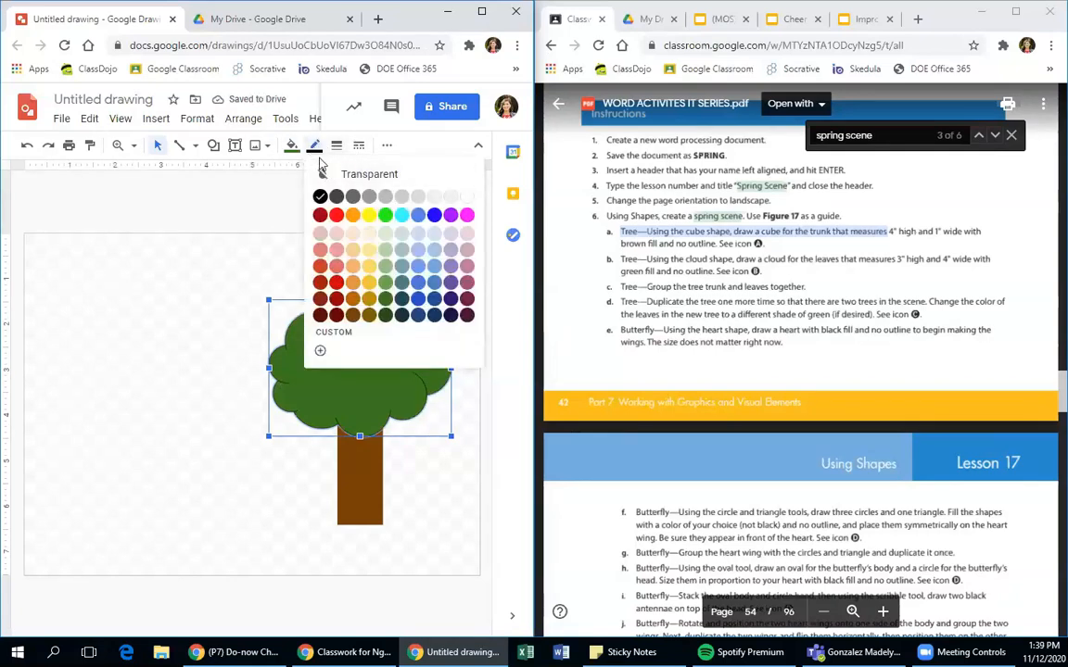
pyautogui.click(323, 174)
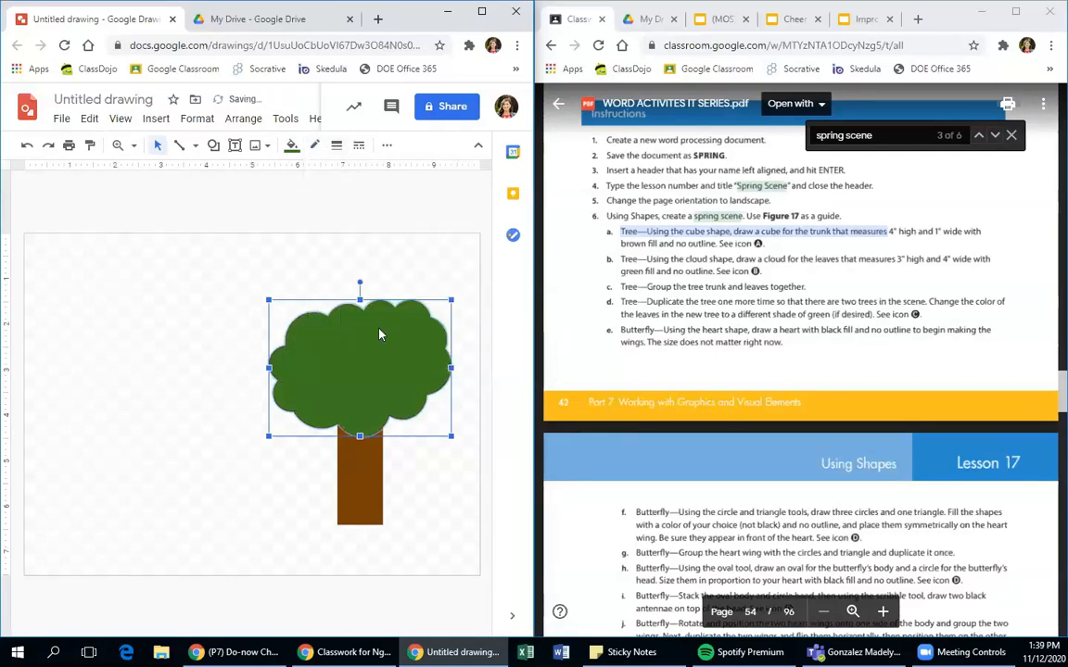
pyautogui.click(292, 491)
pyautogui.moveTo(345, 379); pyautogui.dragTo(352, 399)
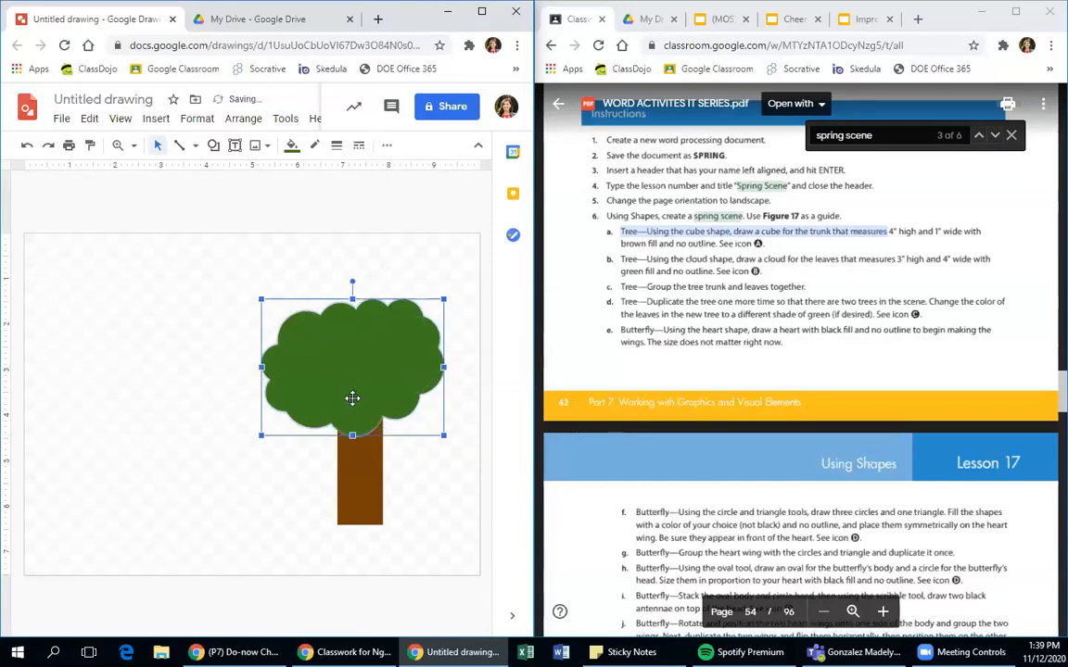
pyautogui.click(183, 360)
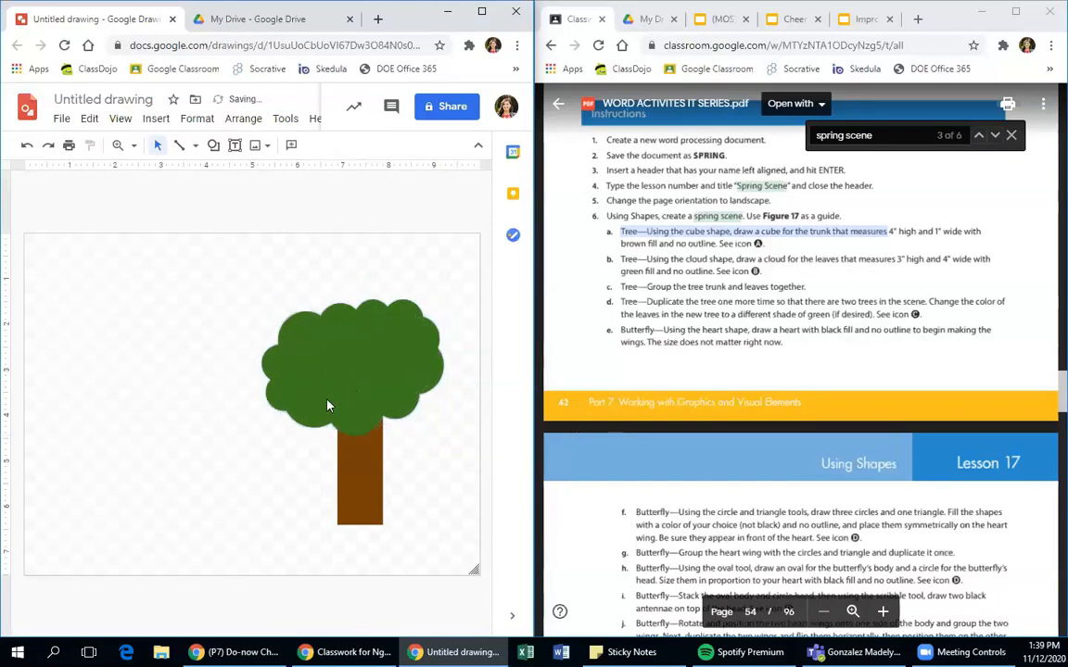
# Group the green cloud and the trunk into one tree and shift the group slightly on the canvas.
pyautogui.click(387, 396)
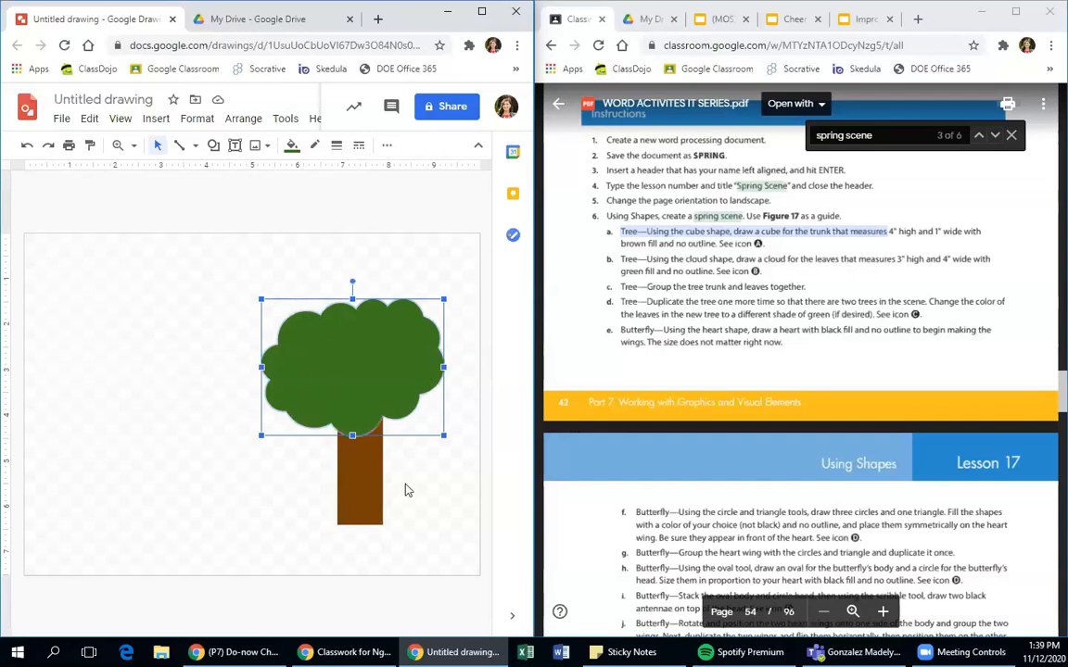
pyautogui.moveTo(269, 277); pyautogui.dragTo(441, 543)
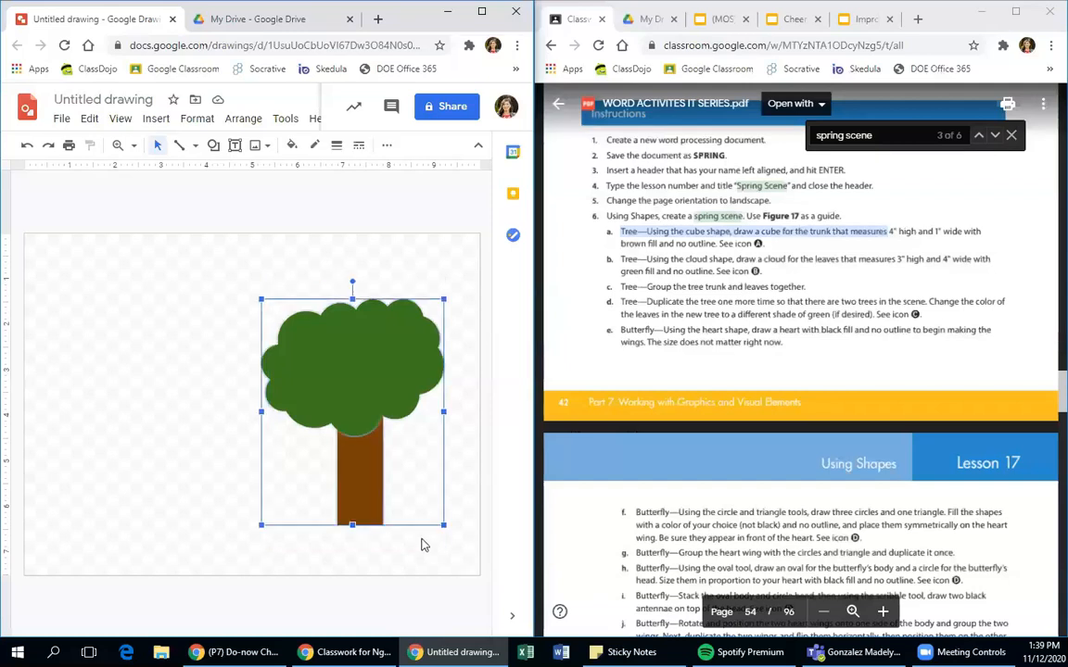
pyautogui.rightClick(351, 375)
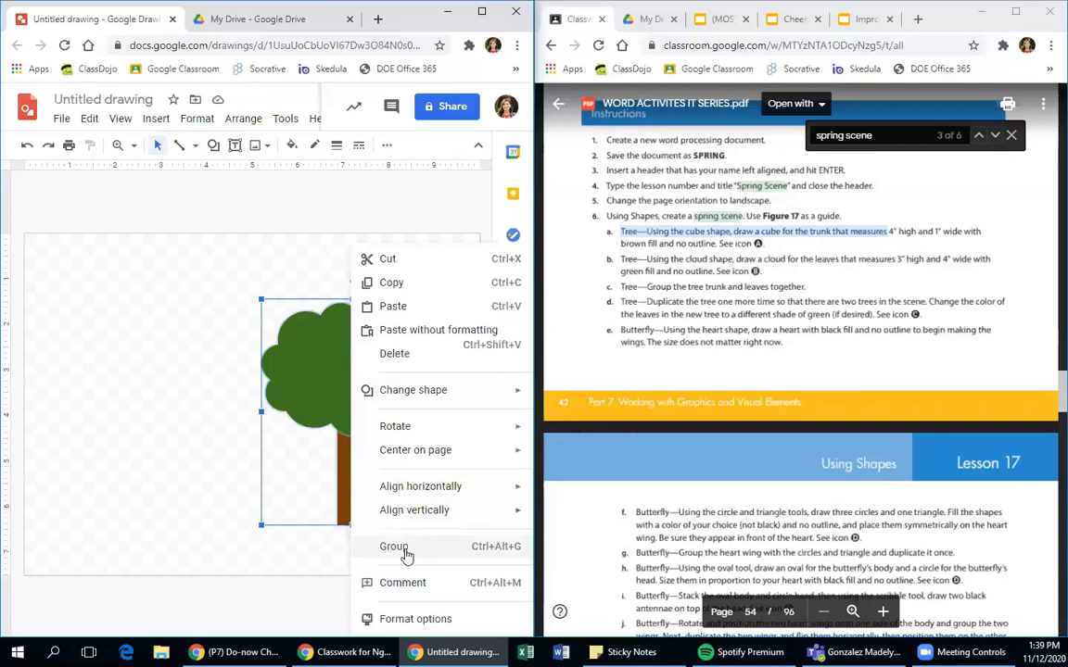
pyautogui.click(408, 553)
pyautogui.click(221, 407)
pyautogui.moveTo(368, 356); pyautogui.dragTo(241, 373)
pyautogui.moveTo(265, 399); pyautogui.dragTo(200, 366)
pyautogui.moveTo(172, 392); pyautogui.dragTo(322, 413)
pyautogui.moveTo(331, 423); pyautogui.dragTo(353, 441)
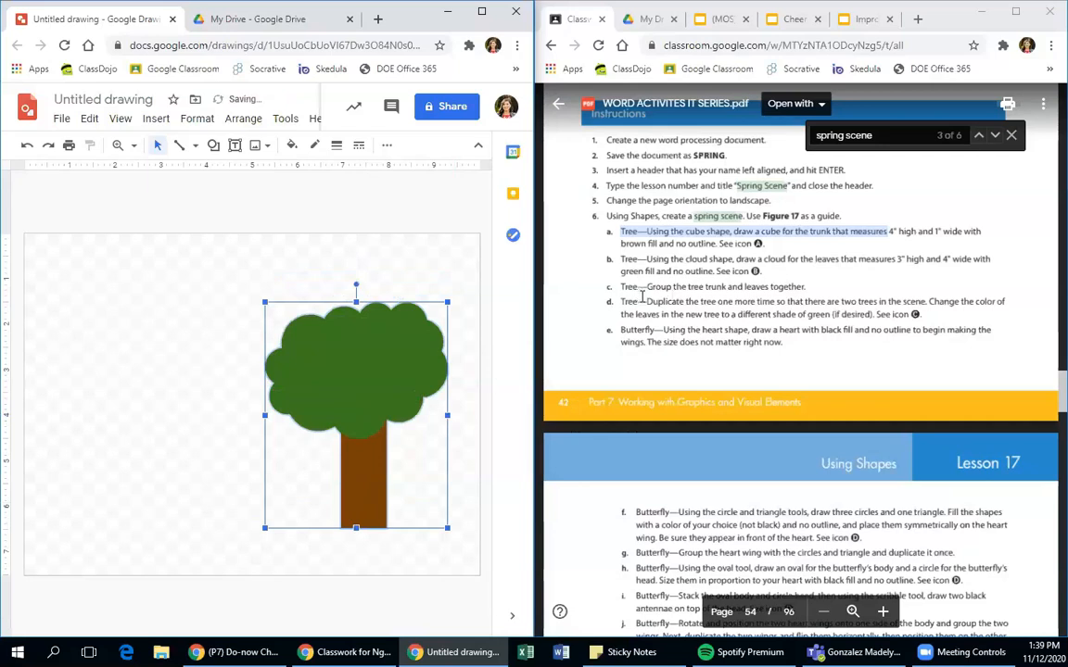
# Duplicate the grouped tree and place the copy in the empty space to the left of the original.
pyautogui.rightClick(360, 342)
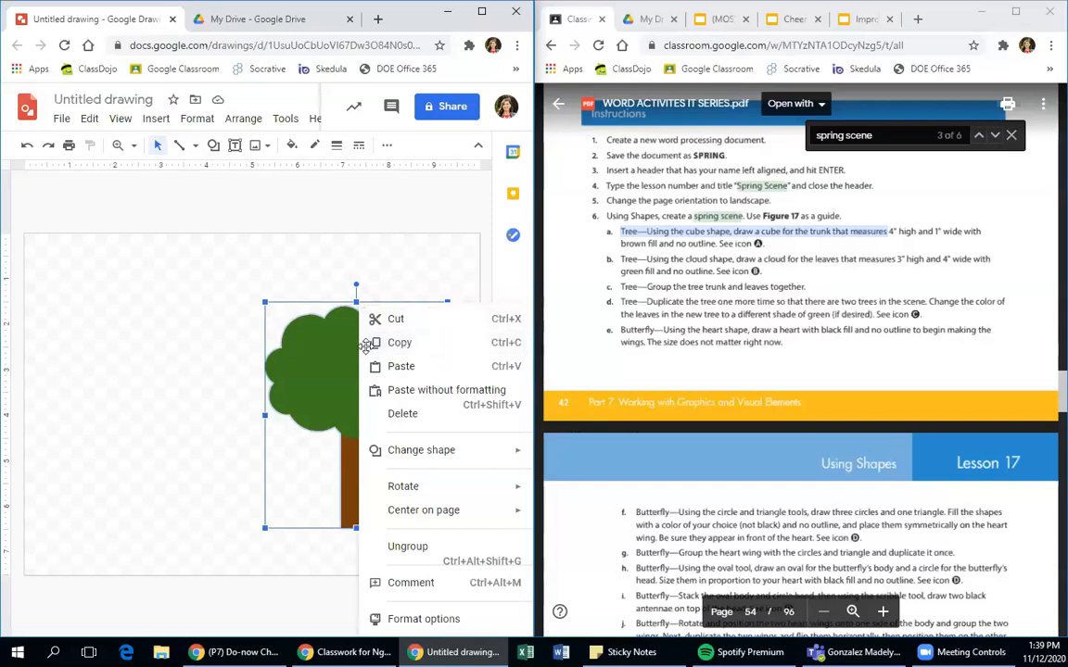
pyautogui.click(312, 354)
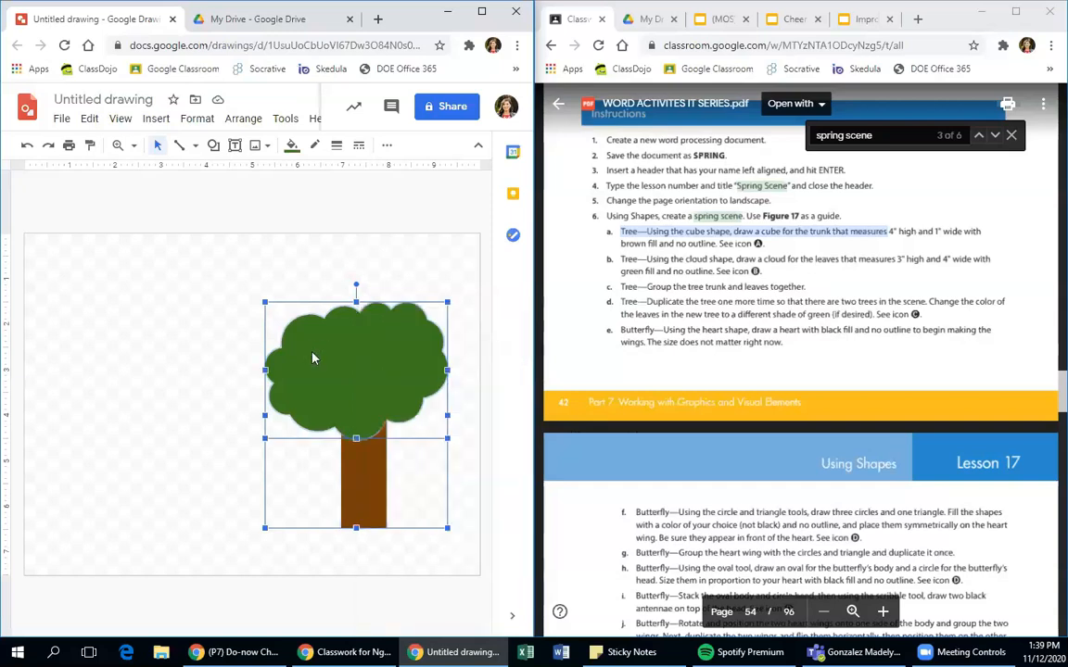
pyautogui.click(249, 390)
pyautogui.click(395, 405)
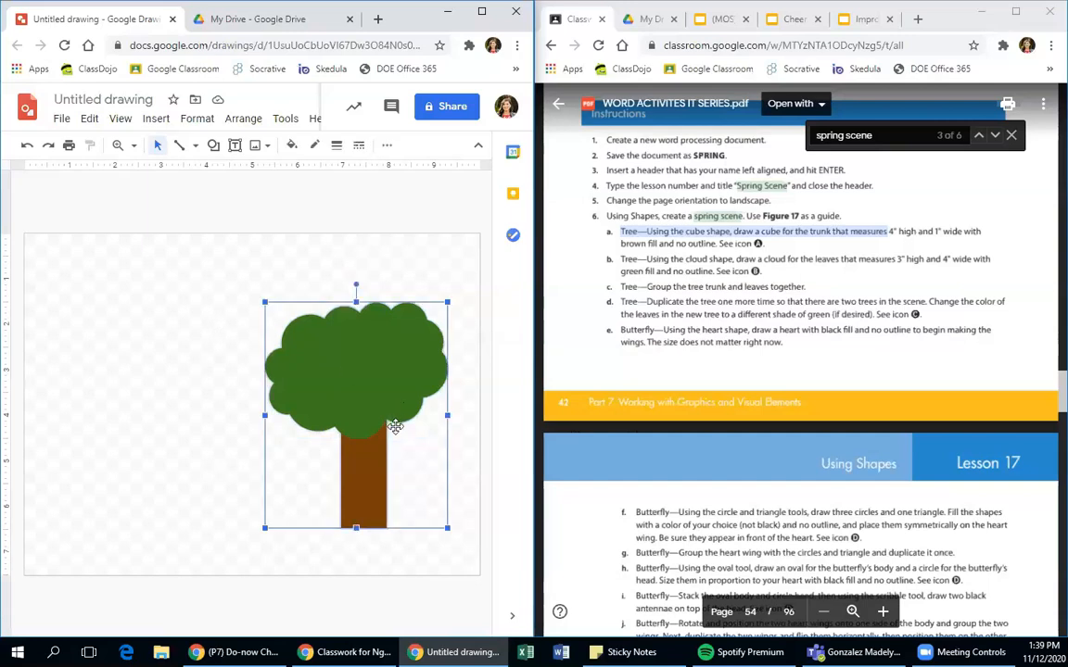
pyautogui.hotkey('ctrl', 'd')
pyautogui.moveTo(393, 421); pyautogui.dragTo(179, 394)
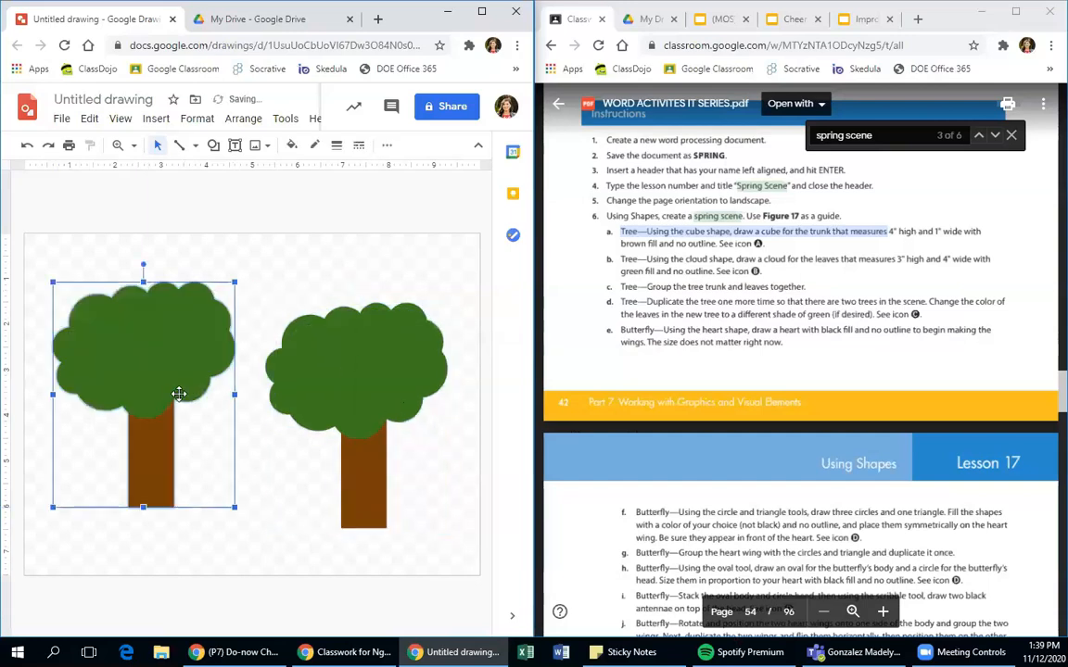
pyautogui.click(456, 511)
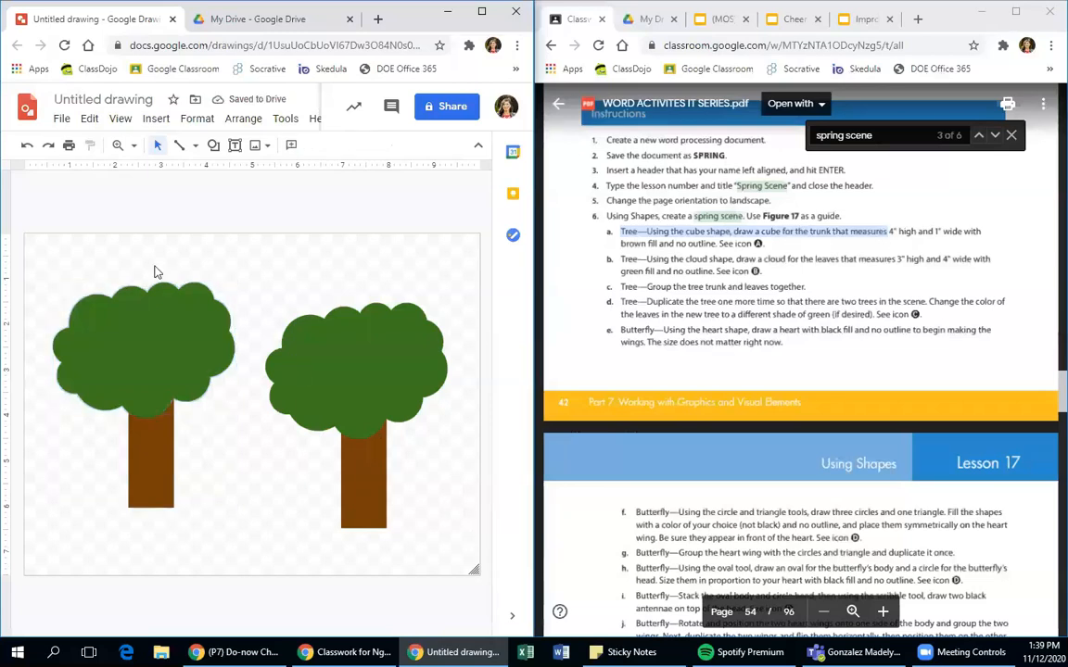
# Fill only the leaves of the duplicated tree with a lighter shade of green.
pyautogui.click(172, 330)
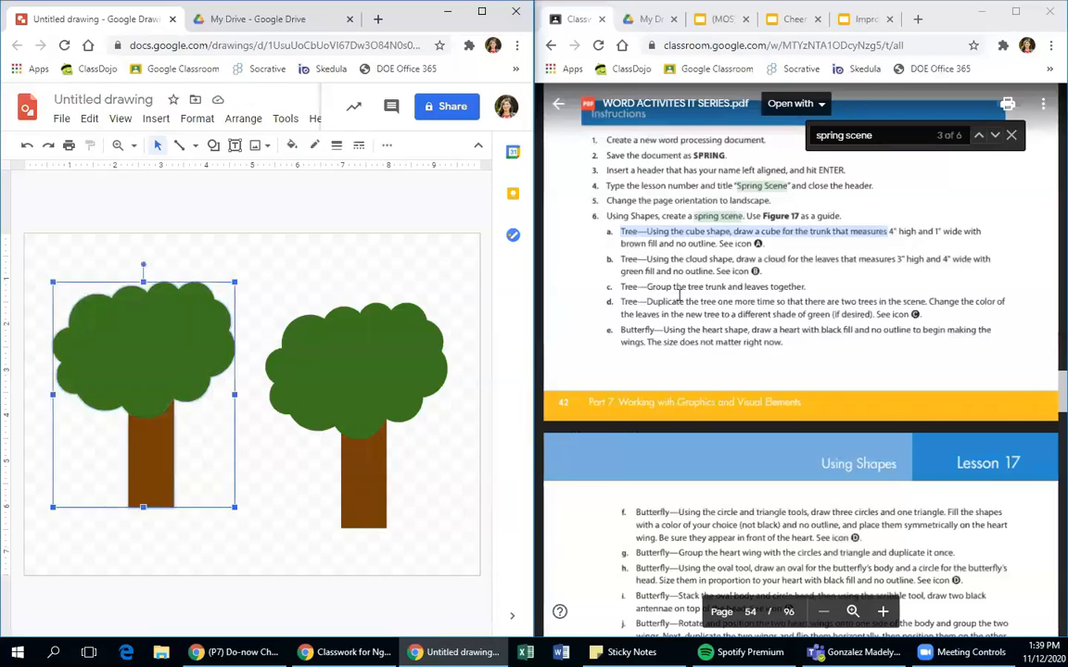
pyautogui.click(181, 339)
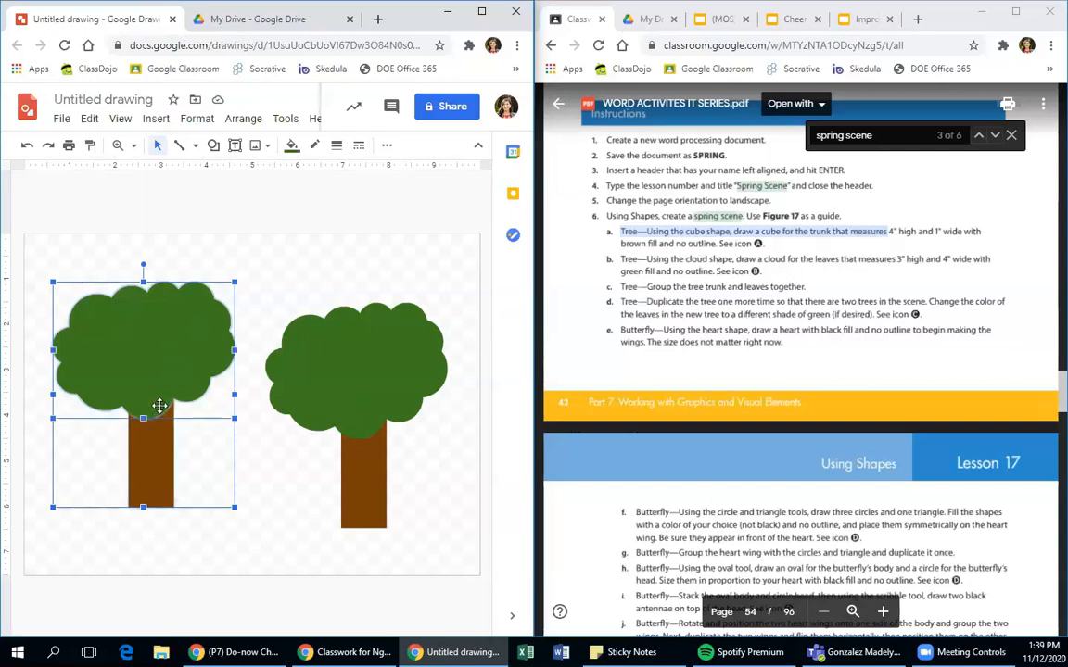
pyautogui.click(291, 145)
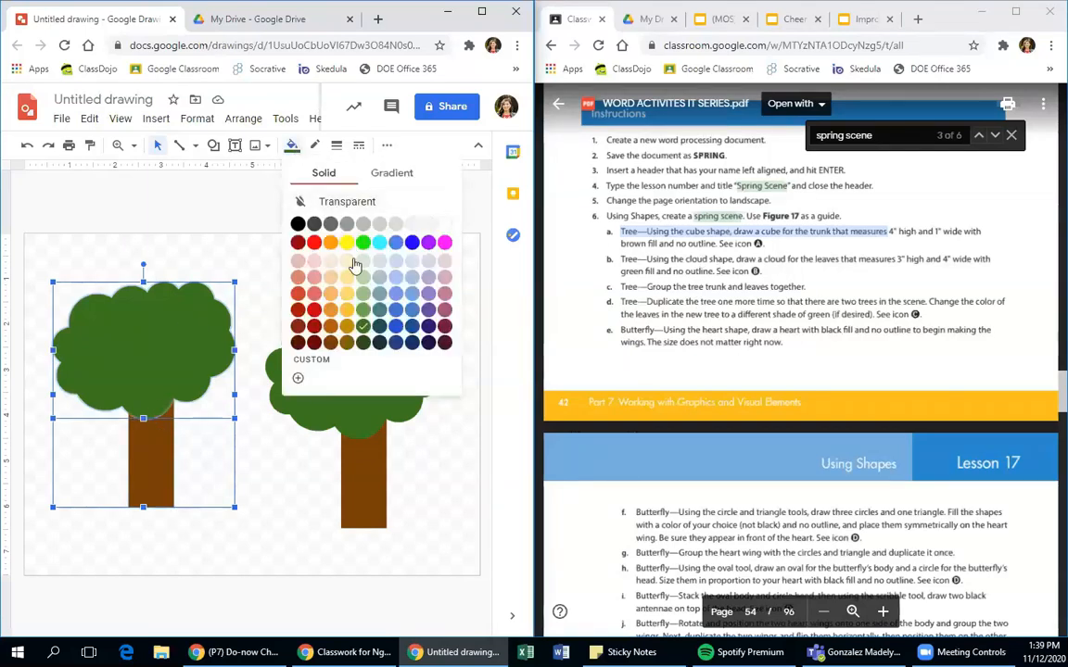
pyautogui.click(327, 289)
pyautogui.click(261, 280)
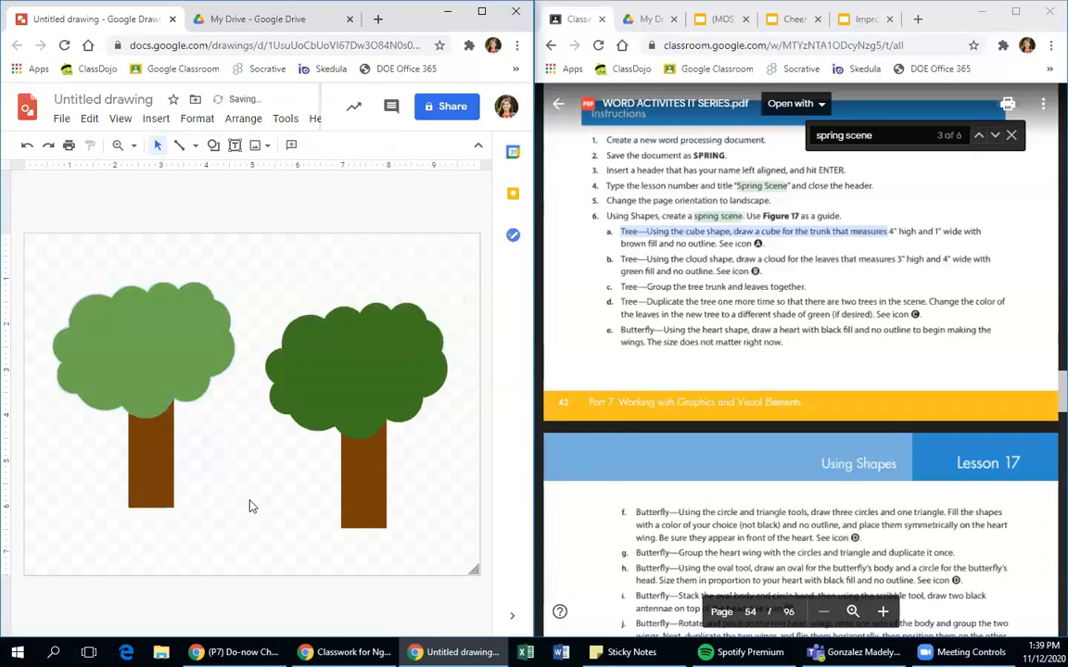
# Arrange both trees toward the canvas's right edge, level with each other, with the light green leaves overlapping the dark green ones.
pyautogui.moveTo(147, 414); pyautogui.dragTo(165, 435)
pyautogui.moveTo(363, 453); pyautogui.dragTo(367, 448)
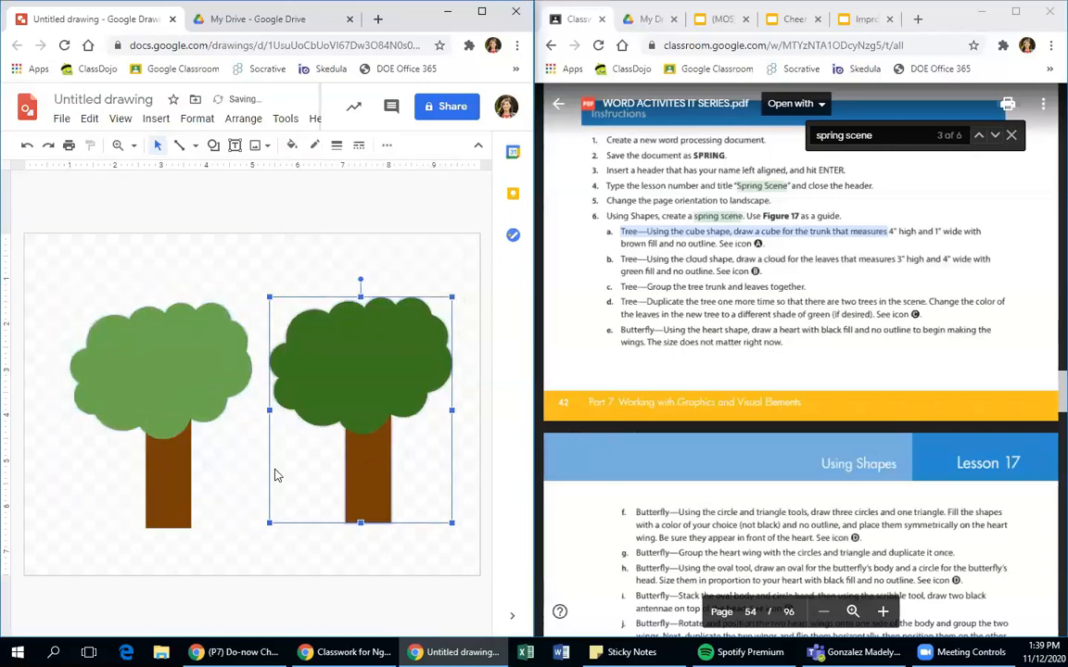
pyautogui.click(214, 458)
pyautogui.click(188, 412)
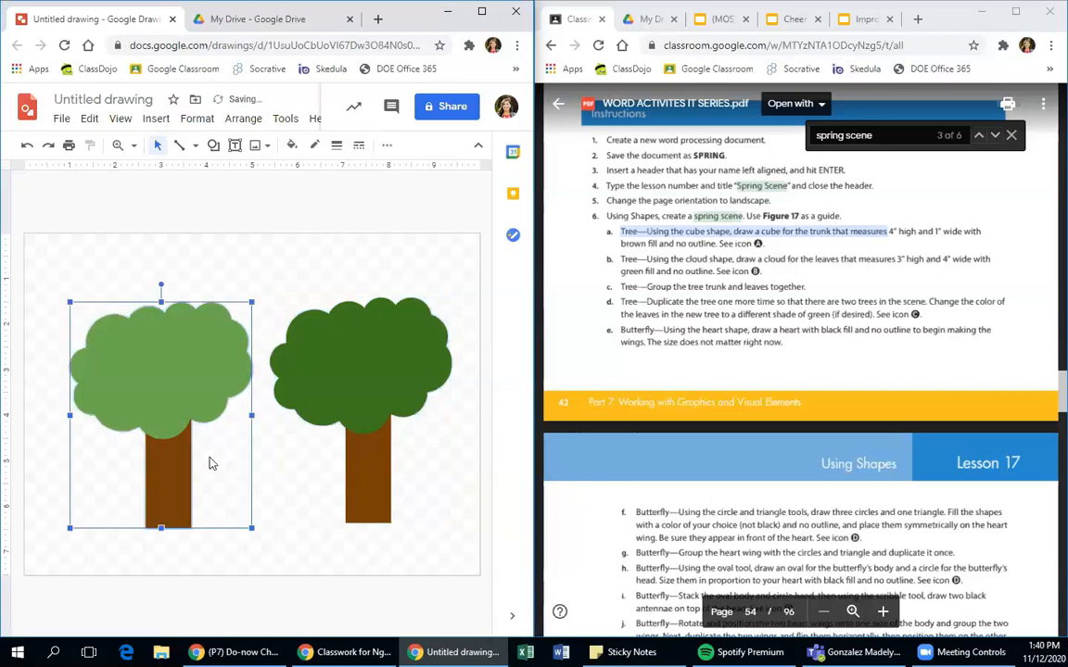
pyautogui.click(721, 274)
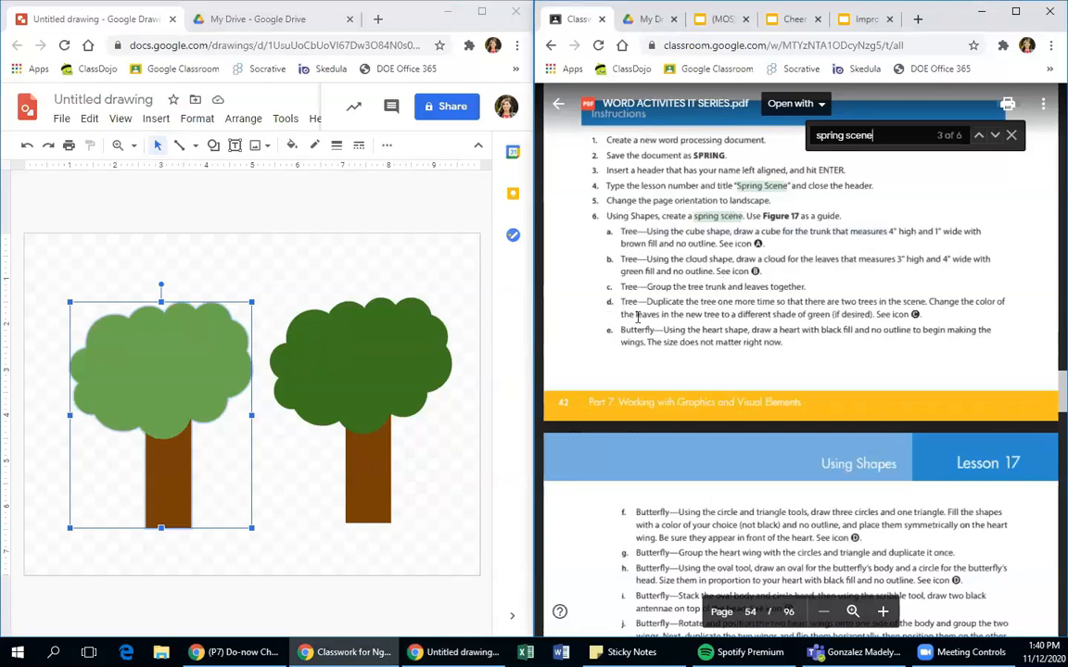
pyautogui.scroll(-1, 637, 316)
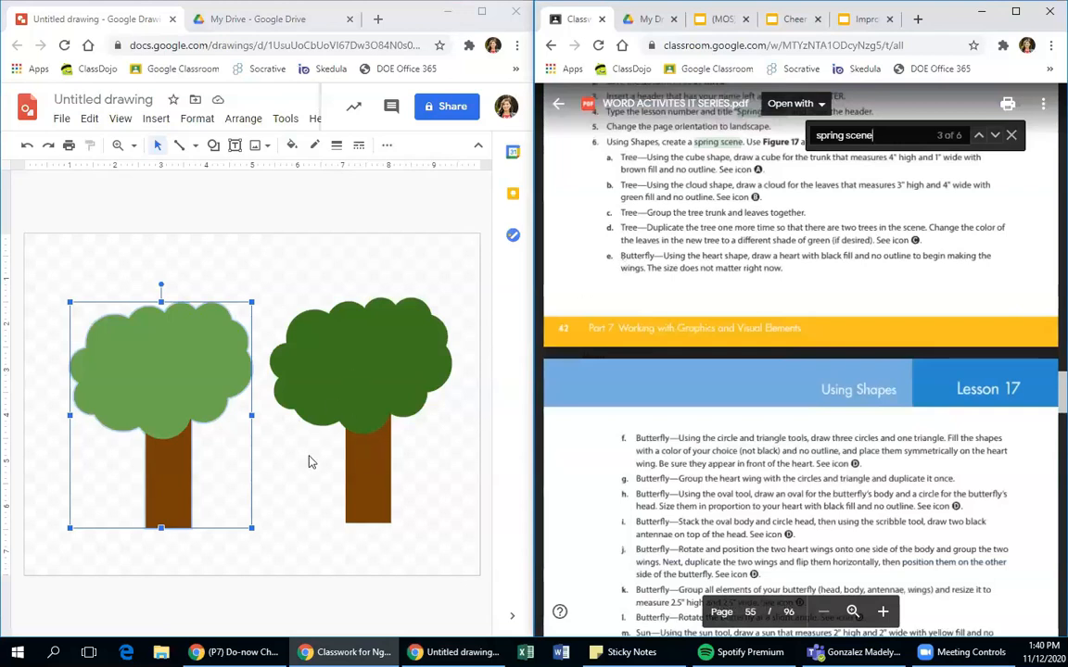
pyautogui.moveTo(394, 377); pyautogui.dragTo(433, 393)
pyautogui.moveTo(223, 399); pyautogui.dragTo(353, 414)
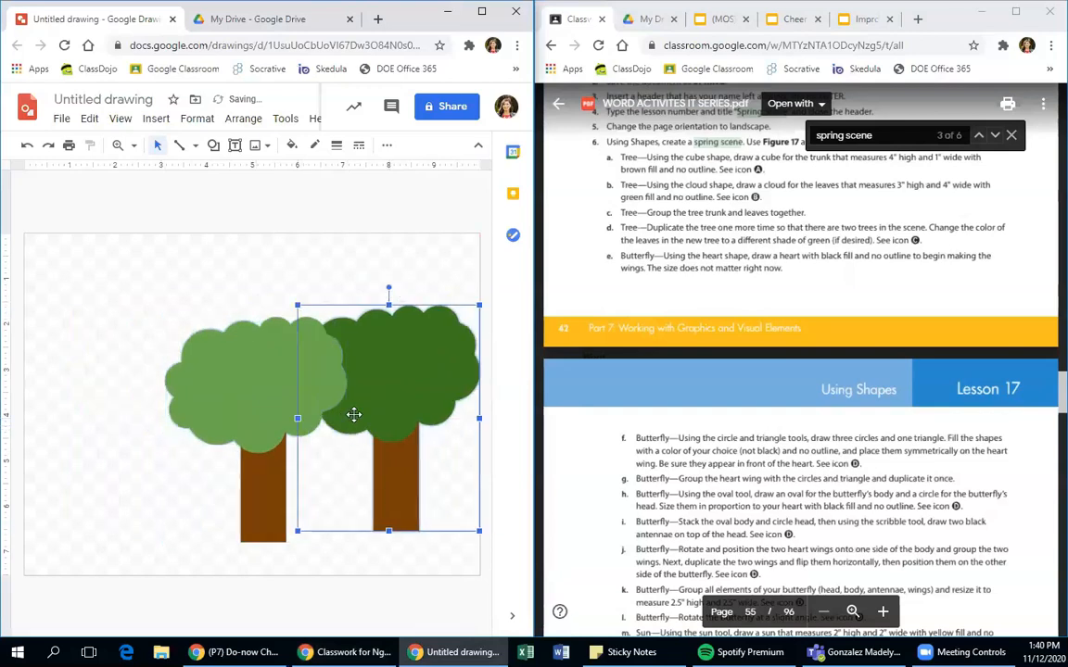
pyautogui.scroll(2, 788, 275)
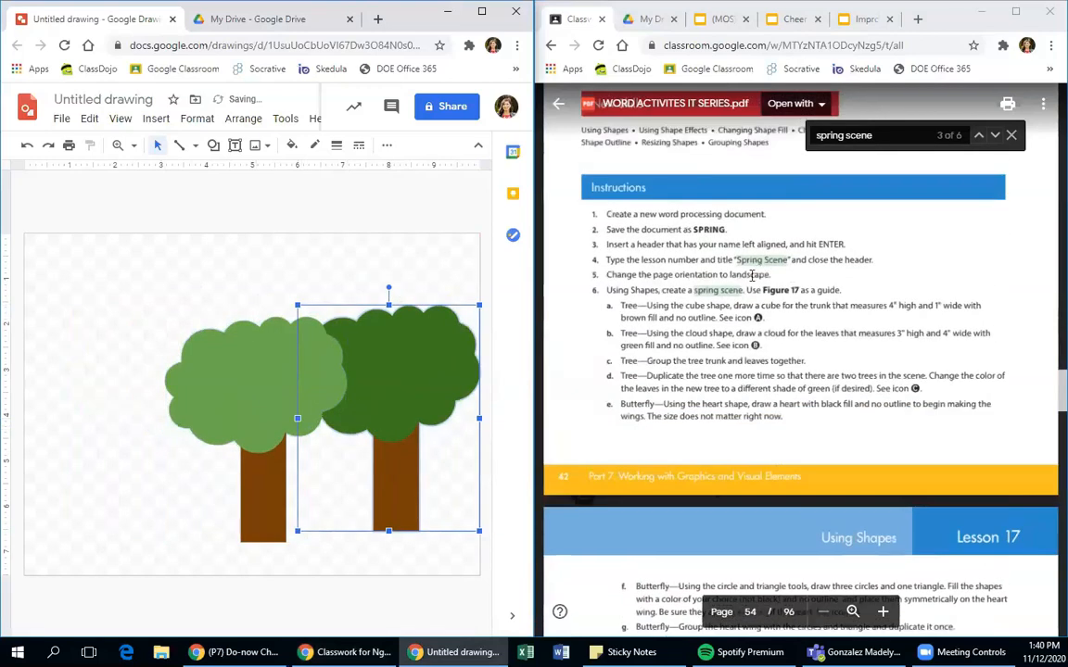
pyautogui.scroll(-2, 752, 275)
pyautogui.moveTo(262, 317); pyautogui.dragTo(236, 308)
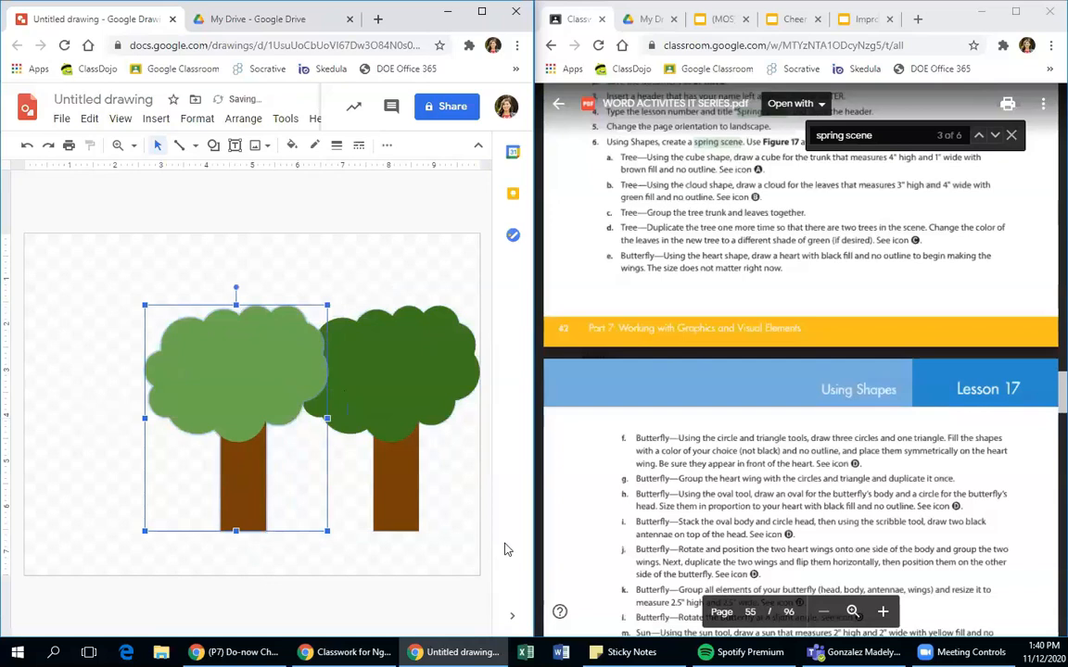
# Enlarge the canvas and set its custom page size to 11 by 8 inches.
pyautogui.click(469, 572)
pyautogui.moveTo(473, 575)
pyautogui.mouseDown()
pyautogui.moveTo(492, 585)
pyautogui.moveTo(485, 566)
pyautogui.mouseUp()
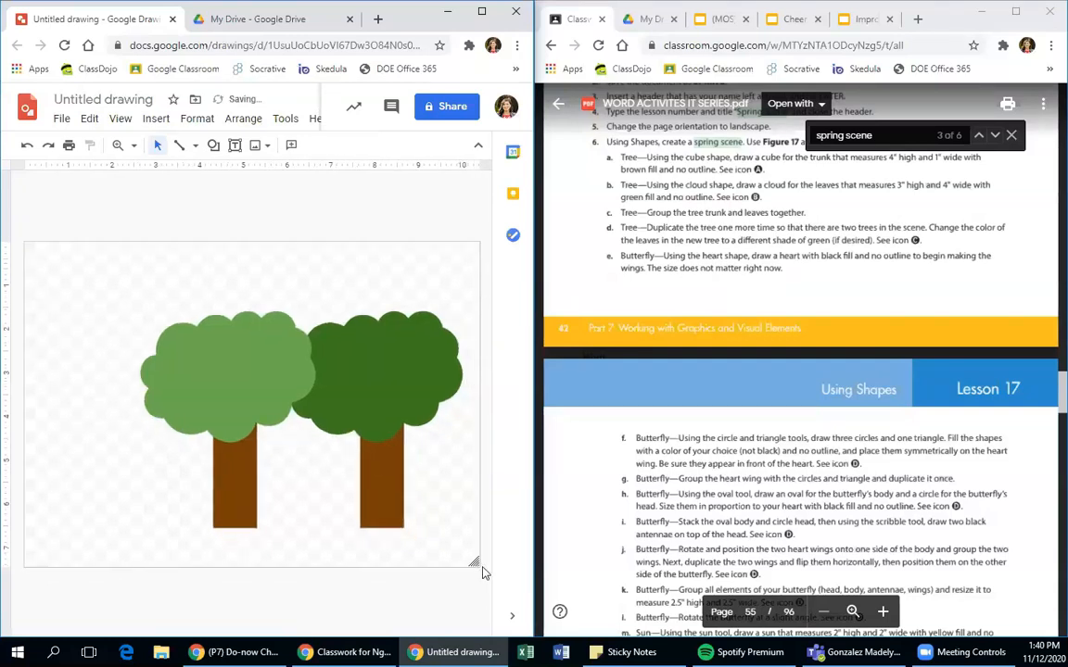
pyautogui.click(61, 118)
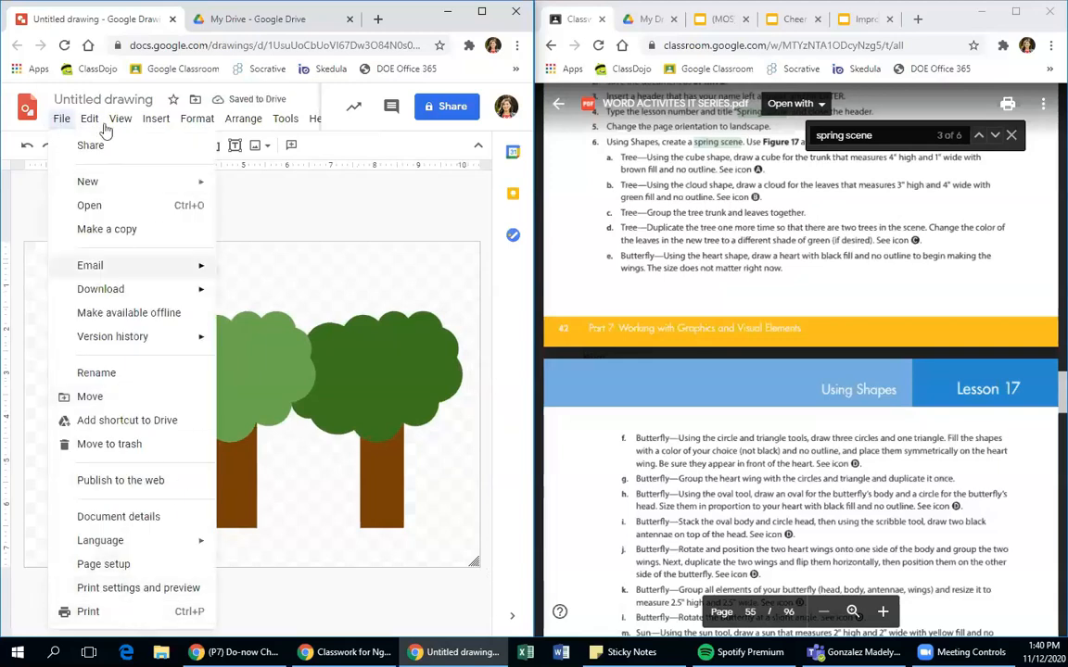
pyautogui.click(164, 562)
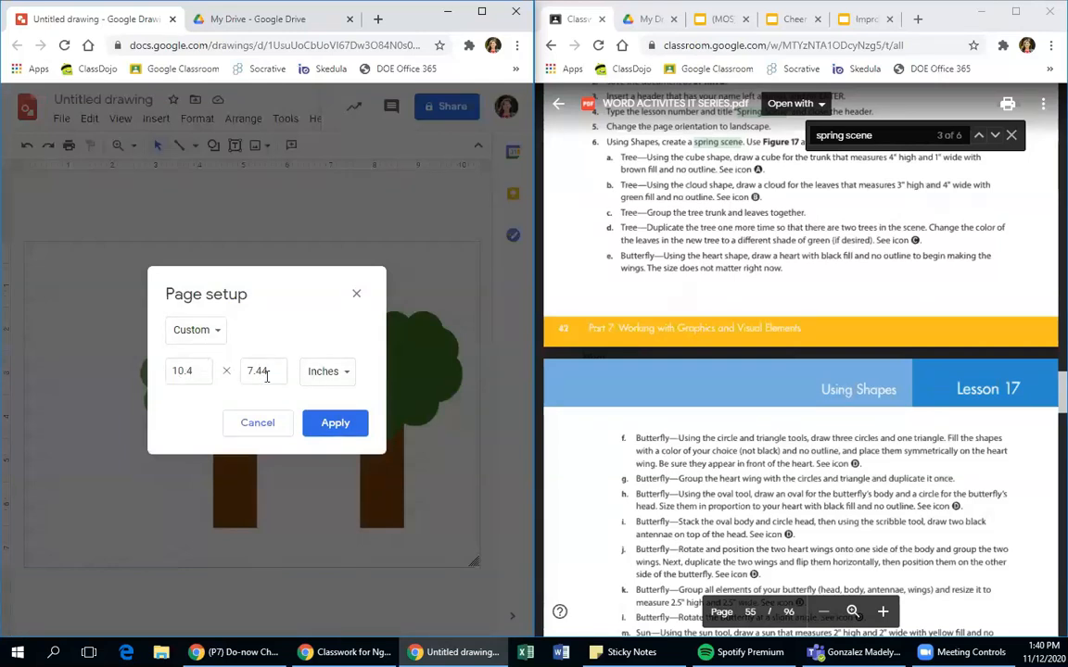
pyautogui.moveTo(196, 370); pyautogui.dragTo(168, 369)
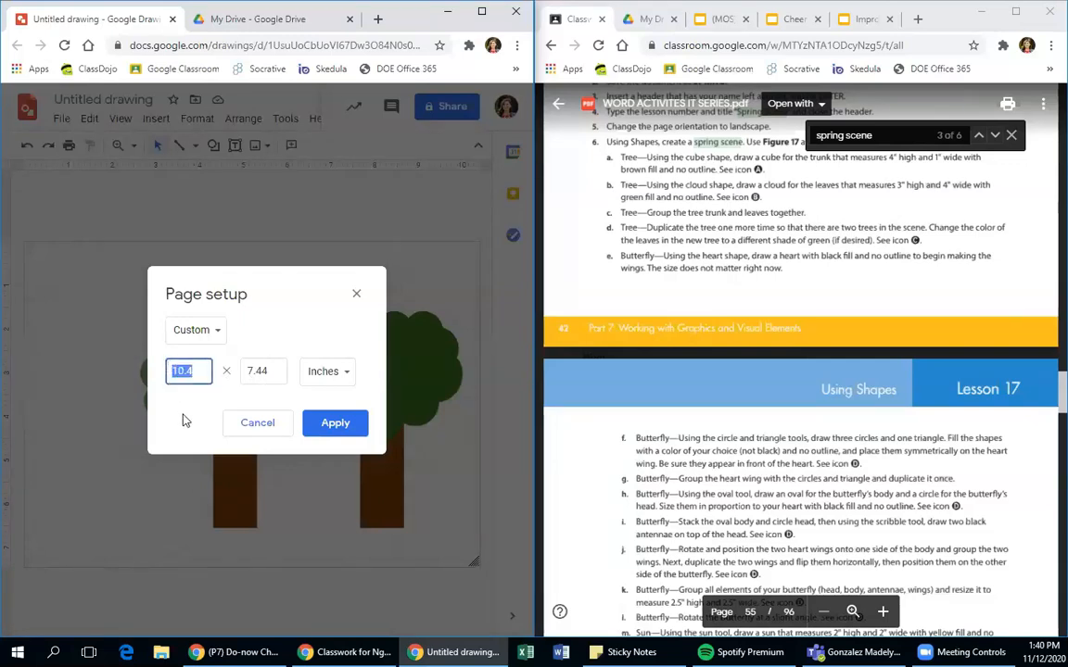
pyautogui.write('11')
pyautogui.moveTo(255, 371); pyautogui.dragTo(245, 371)
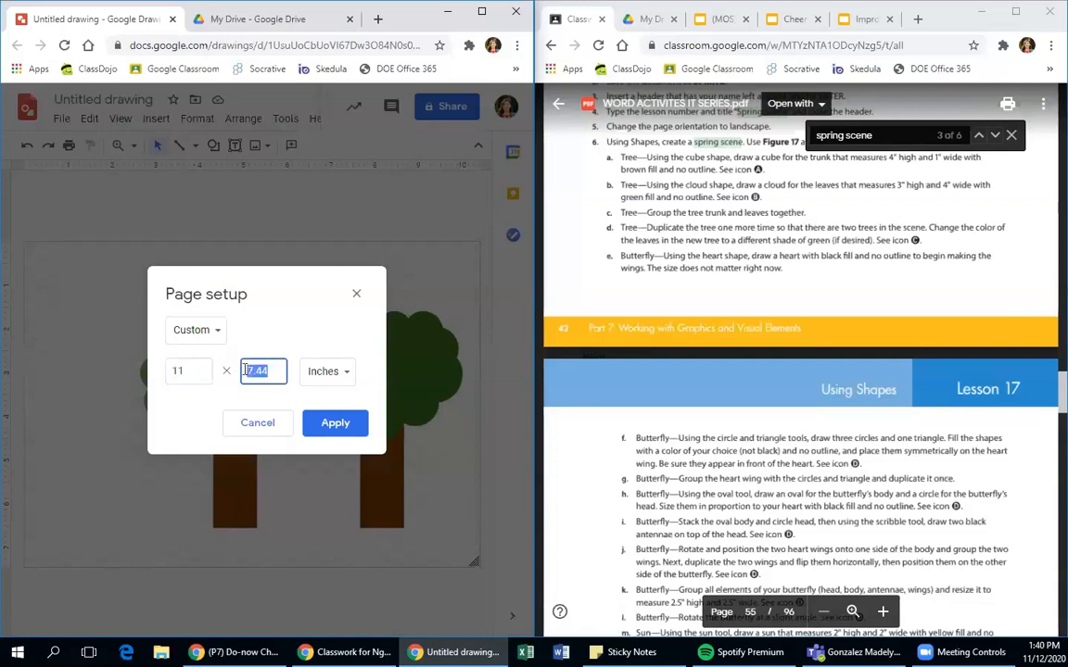
pyautogui.write('8')
pyautogui.click(336, 423)
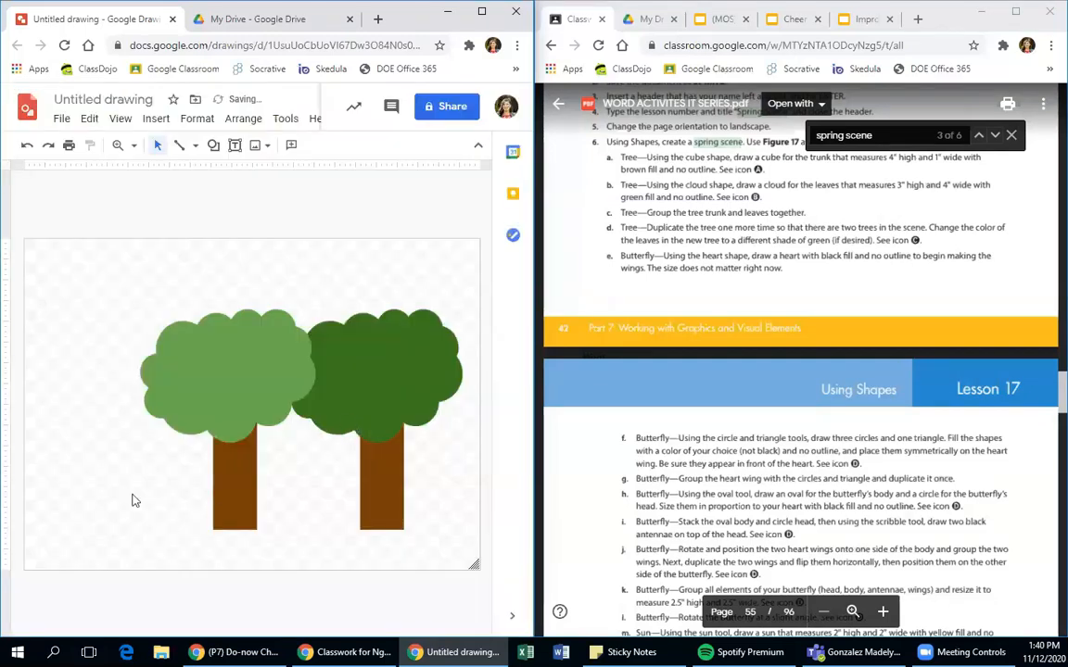
pyautogui.click(60, 121)
pyautogui.click(155, 567)
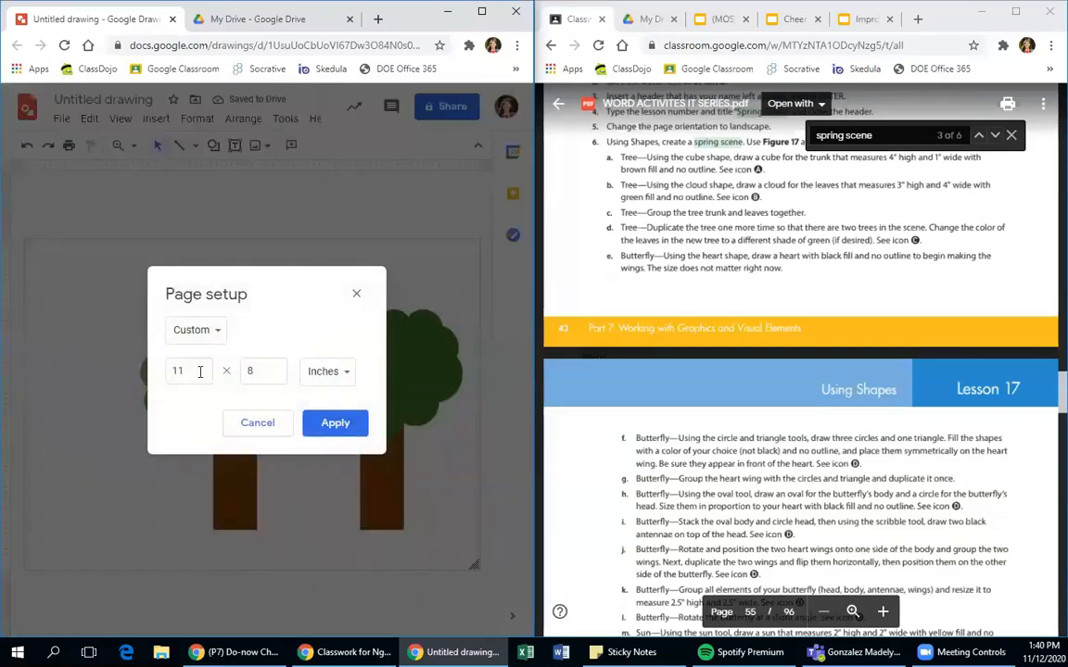
pyautogui.click(328, 425)
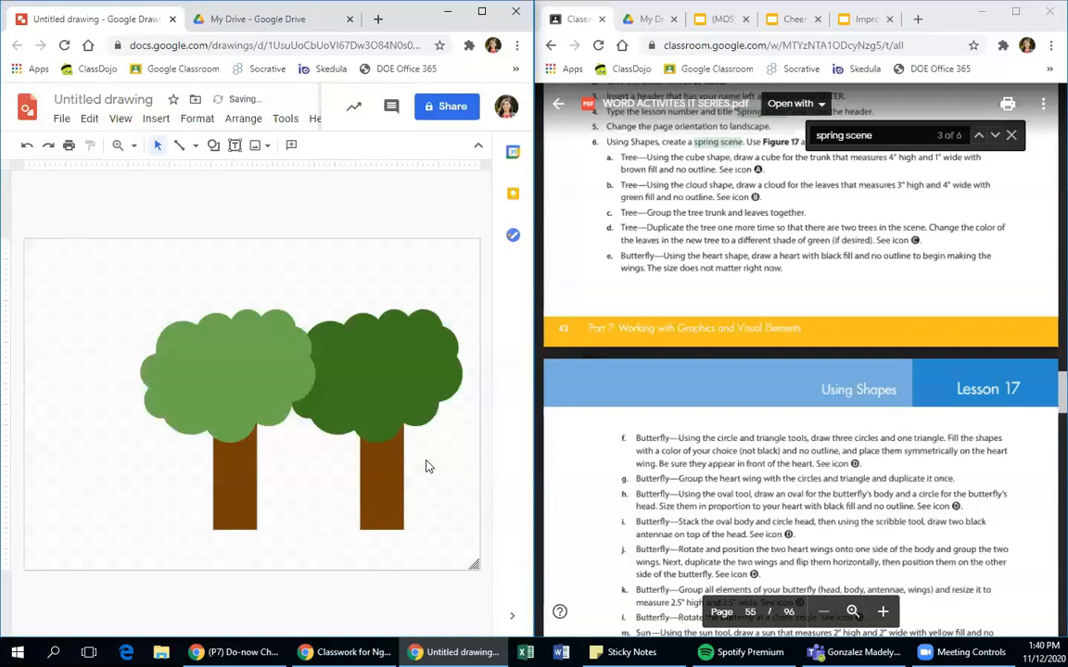
# Move both trees farther right and closer together, with the dark green leaves reaching slightly past the canvas's right edge.
pyautogui.click(261, 423)
pyautogui.moveTo(250, 422); pyautogui.dragTo(240, 411)
pyautogui.click(391, 422)
pyautogui.moveTo(367, 426); pyautogui.dragTo(394, 411)
pyautogui.moveTo(193, 402); pyautogui.dragTo(241, 398)
pyautogui.moveTo(413, 394); pyautogui.dragTo(436, 402)
pyautogui.moveTo(238, 350); pyautogui.dragTo(250, 354)
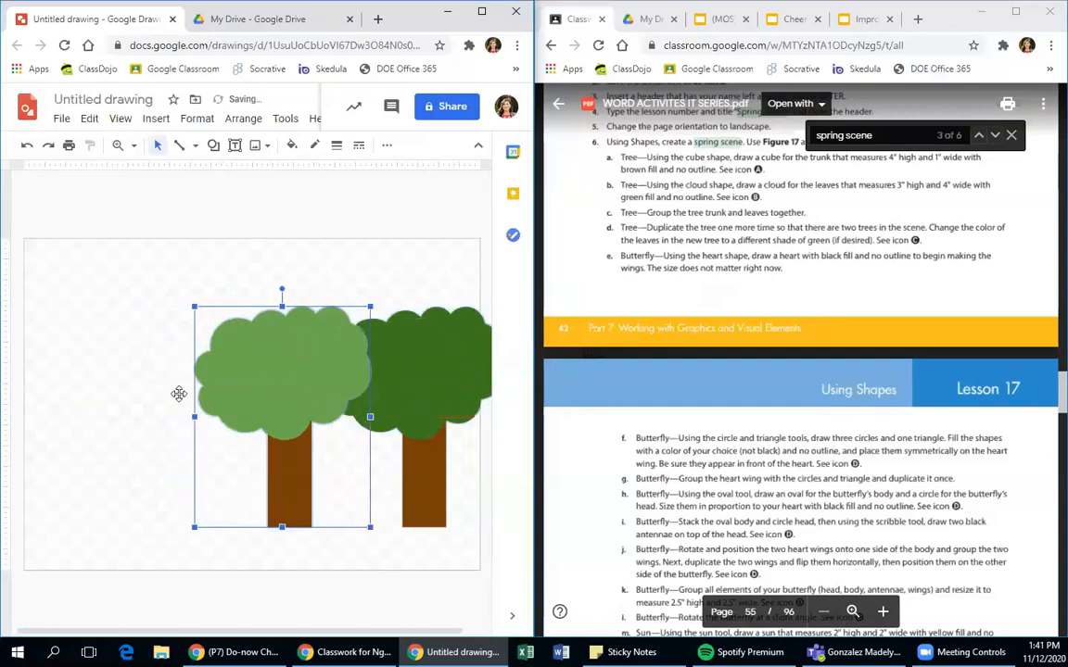
pyautogui.click(68, 383)
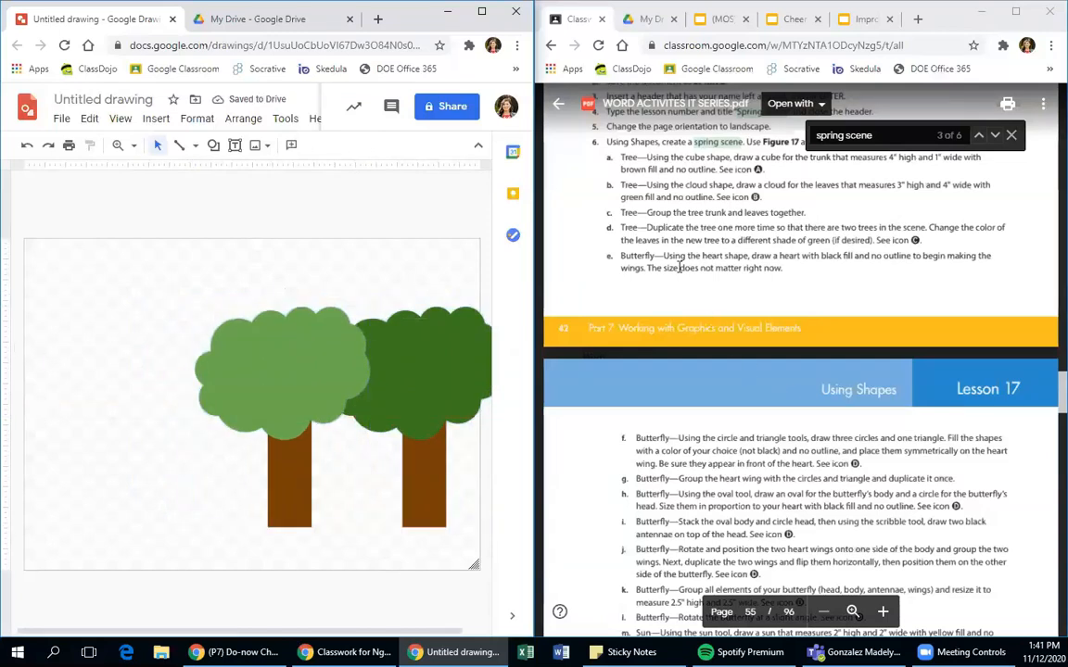
# Draw a small heart shape for the butterfly wing in the empty space left of the trees.
pyautogui.click(214, 145)
pyautogui.moveTo(272, 194)
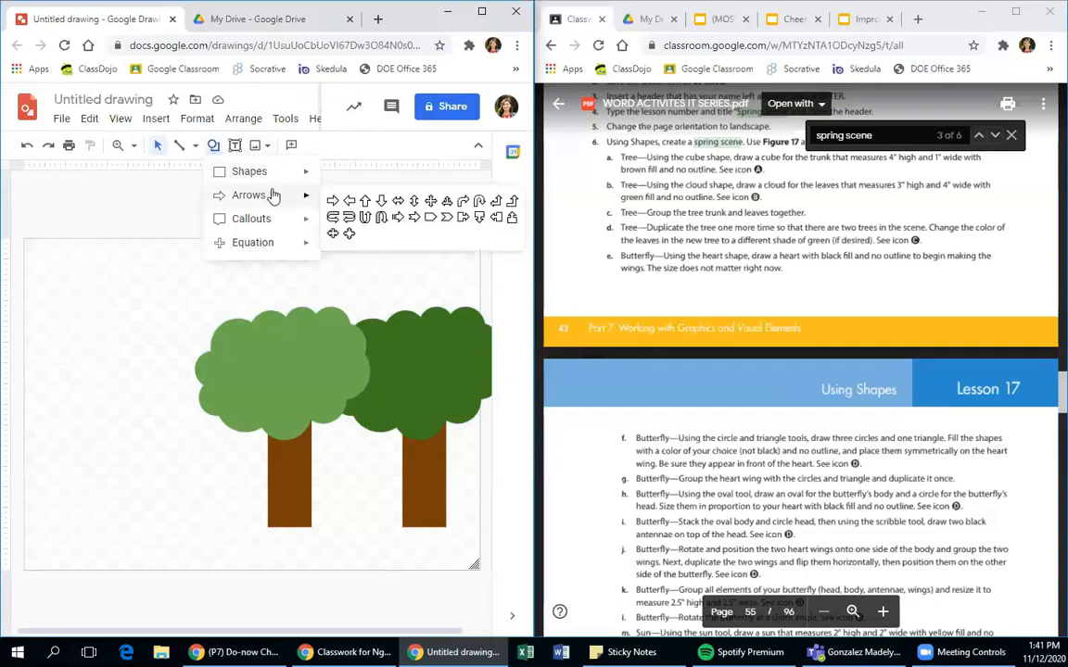
pyautogui.moveTo(271, 172)
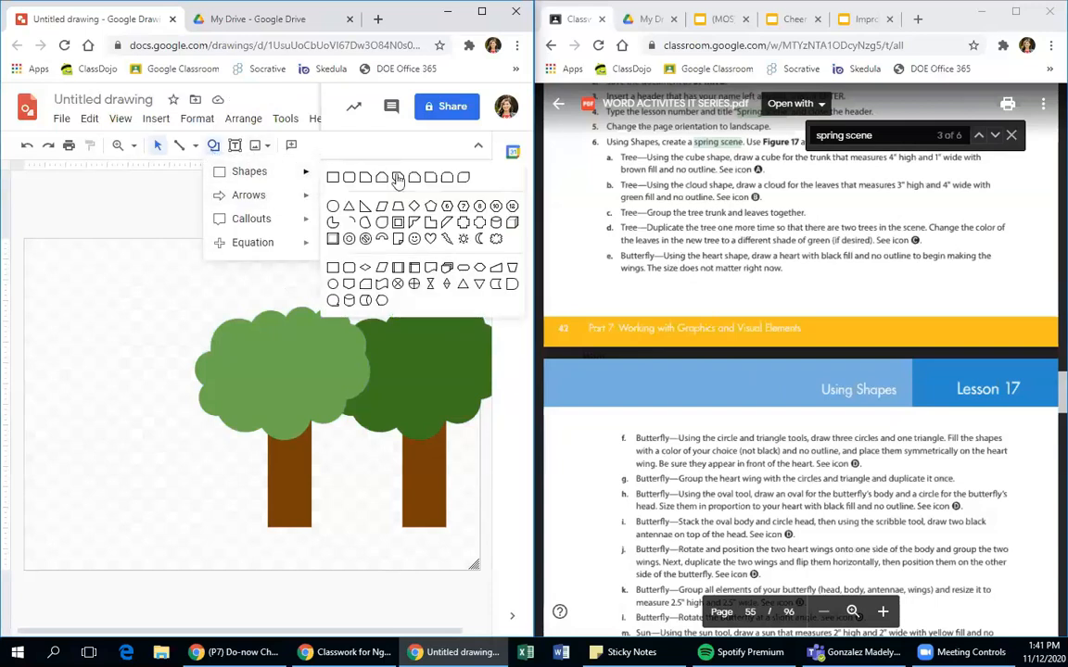
pyautogui.click(429, 239)
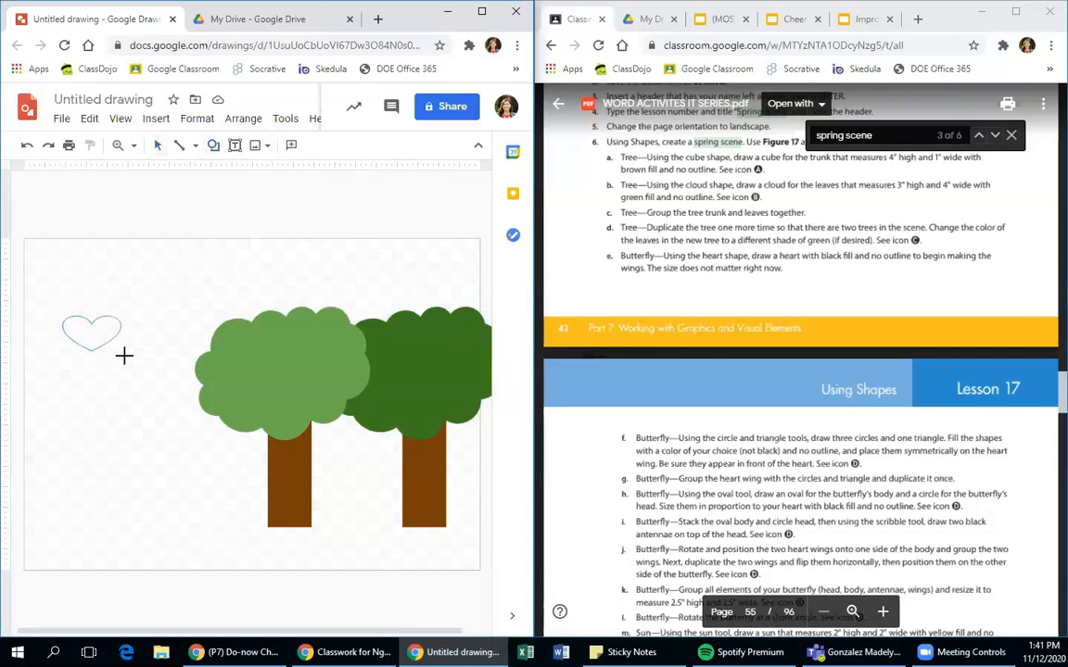